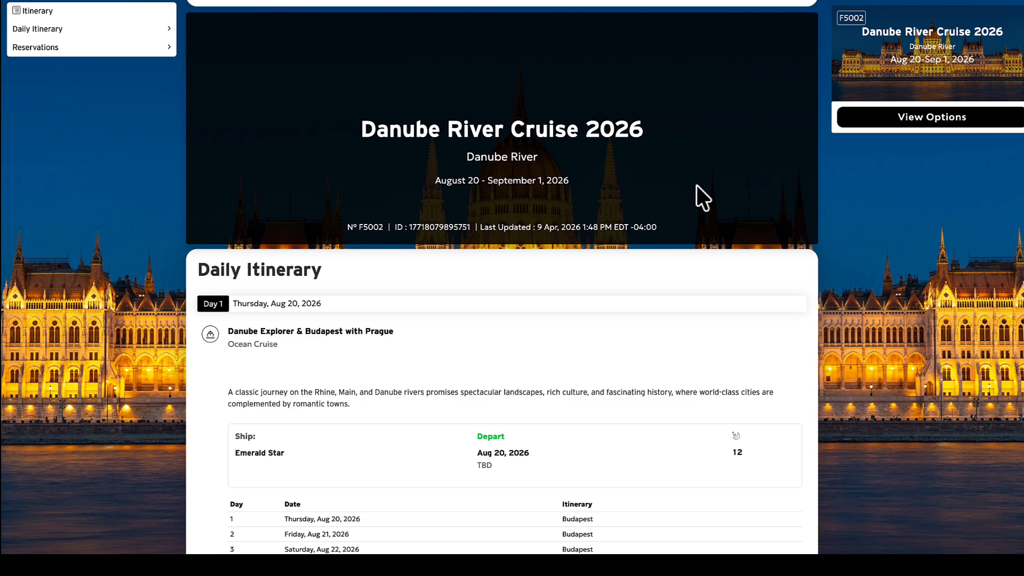
- Review the Danube River Cruise 2026 proposal's daily itinerary, covering the cruise schedule, ship details, flight and port descriptions through Prague
{"action": "scroll", "coordinate": [696, 185], "scroll_direction": "down", "scroll_amount": 2}
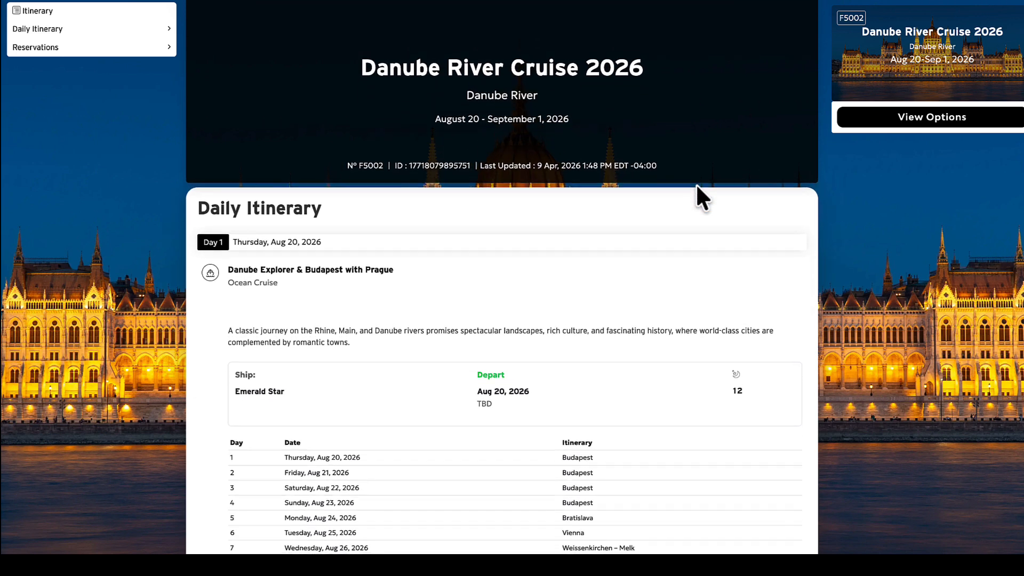
{"action": "scroll", "coordinate": [696, 184], "scroll_direction": "up", "scroll_amount": 3}
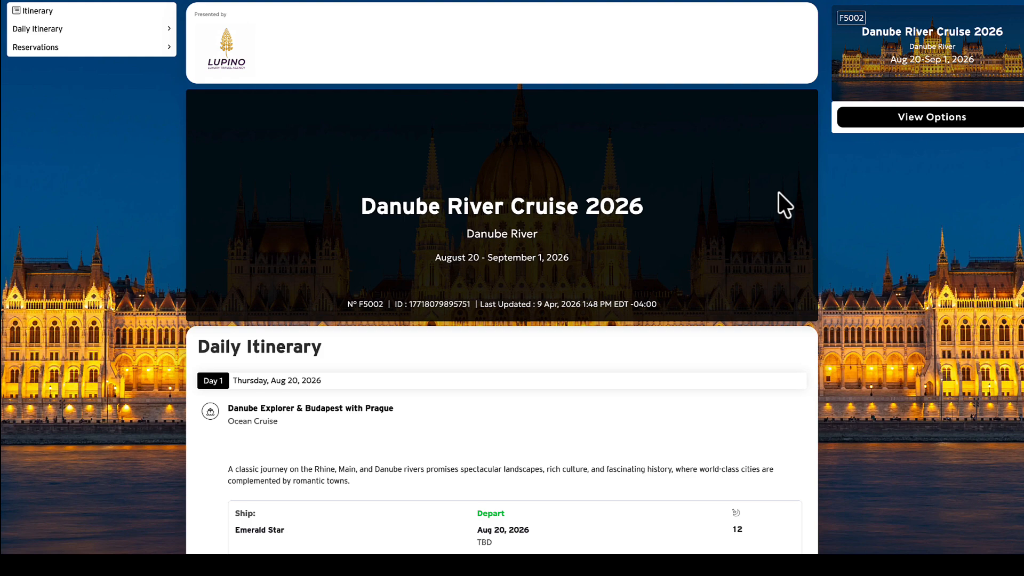
{"action": "scroll", "coordinate": [778, 192], "scroll_direction": "down", "scroll_amount": 5}
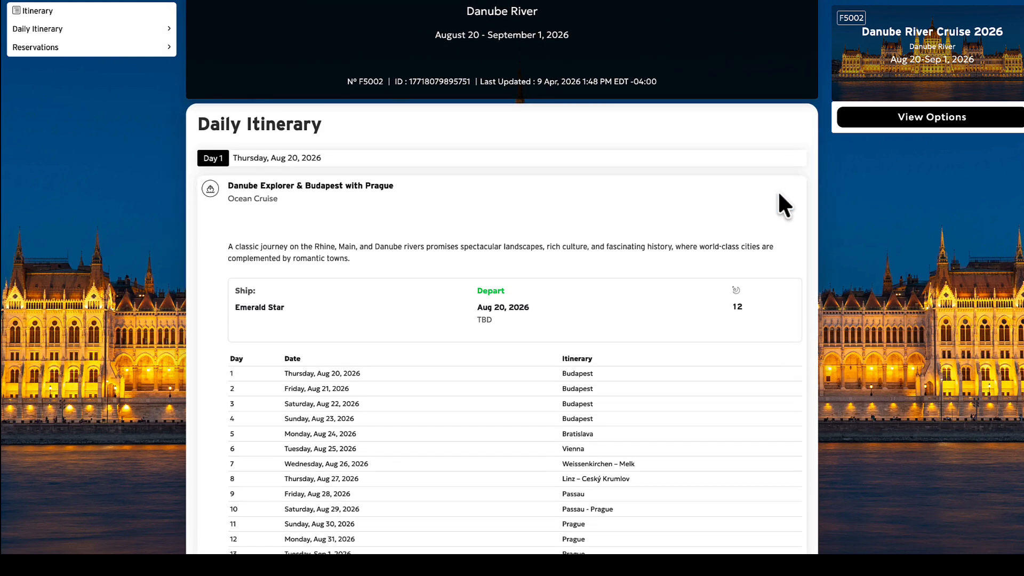
{"action": "scroll", "coordinate": [778, 195], "scroll_direction": "down", "scroll_amount": 5}
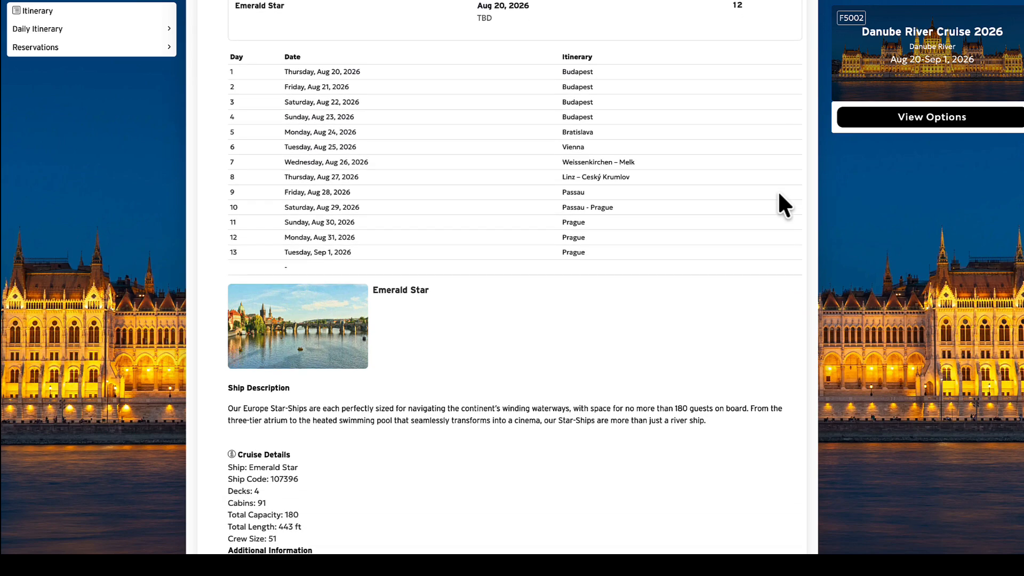
{"action": "scroll", "coordinate": [778, 195], "scroll_direction": "down", "scroll_amount": 5}
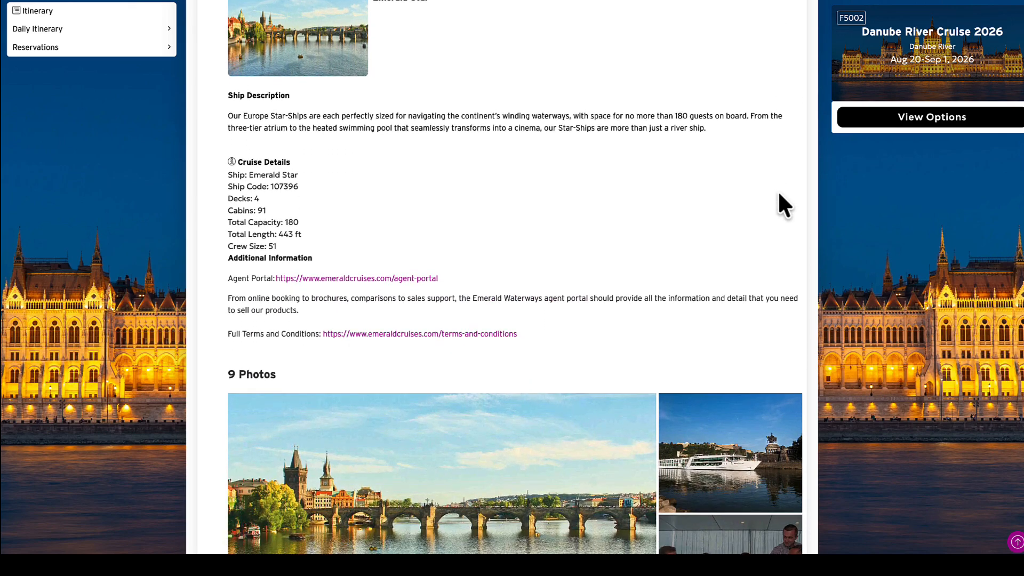
{"action": "scroll", "coordinate": [778, 193], "scroll_direction": "down", "scroll_amount": 9}
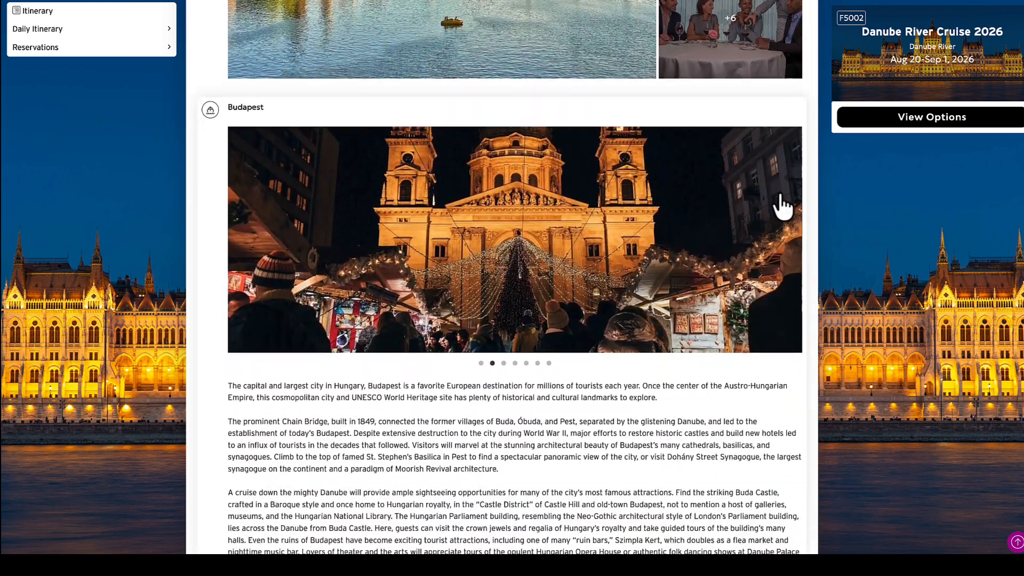
{"action": "scroll", "coordinate": [781, 203], "scroll_direction": "down", "scroll_amount": 3}
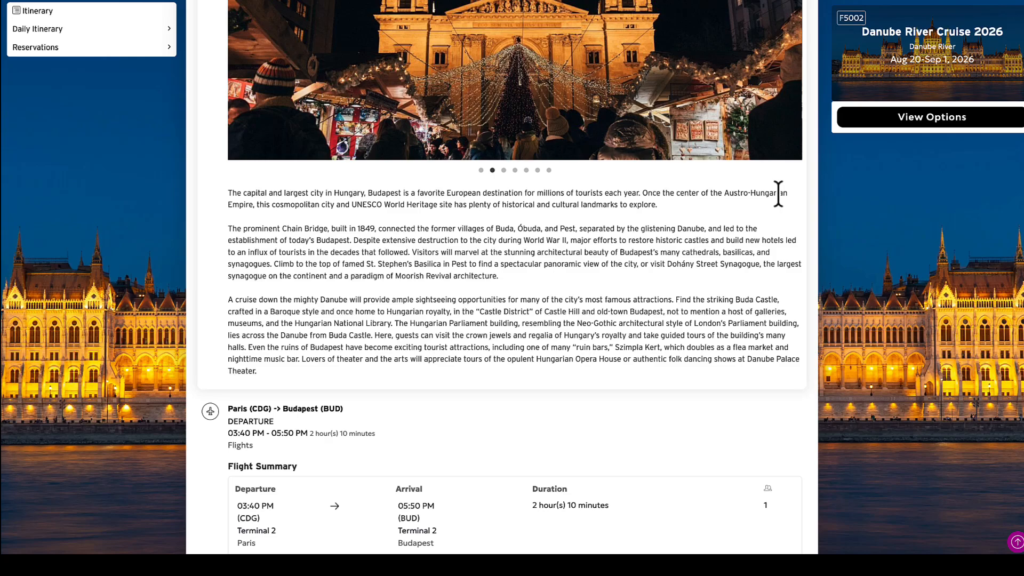
{"action": "scroll", "coordinate": [779, 193], "scroll_direction": "down", "scroll_amount": 16}
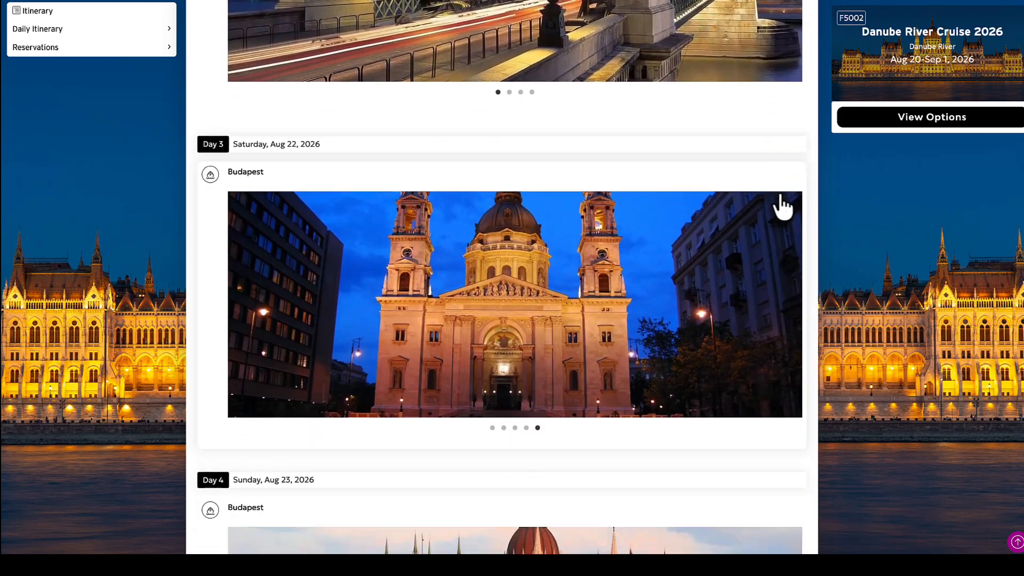
{"action": "scroll", "coordinate": [781, 205], "scroll_direction": "down", "scroll_amount": 15}
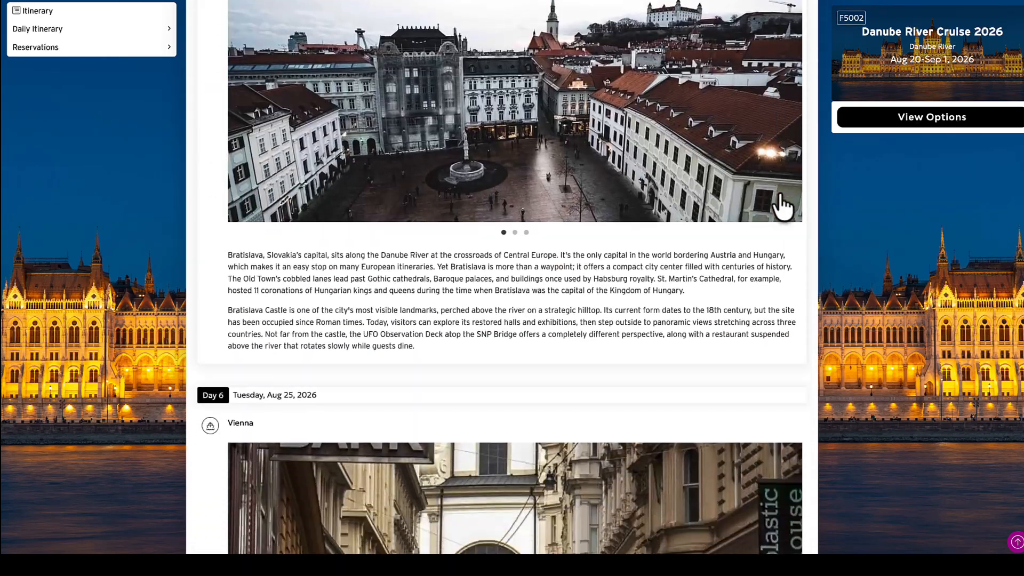
{"action": "scroll", "coordinate": [778, 200], "scroll_direction": "down", "scroll_amount": 6}
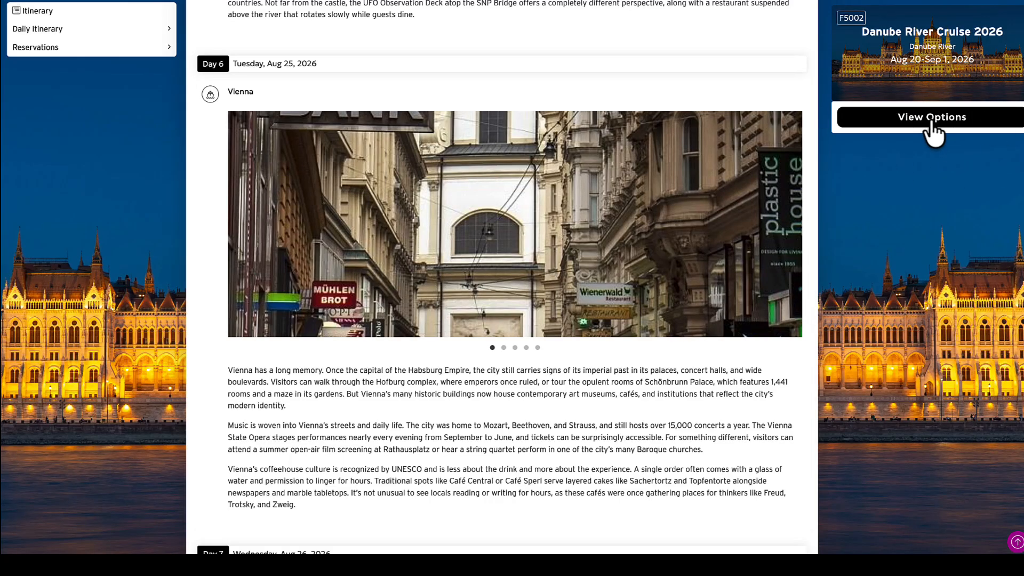
{"action": "scroll", "coordinate": [692, 228], "scroll_direction": "down", "scroll_amount": 20}
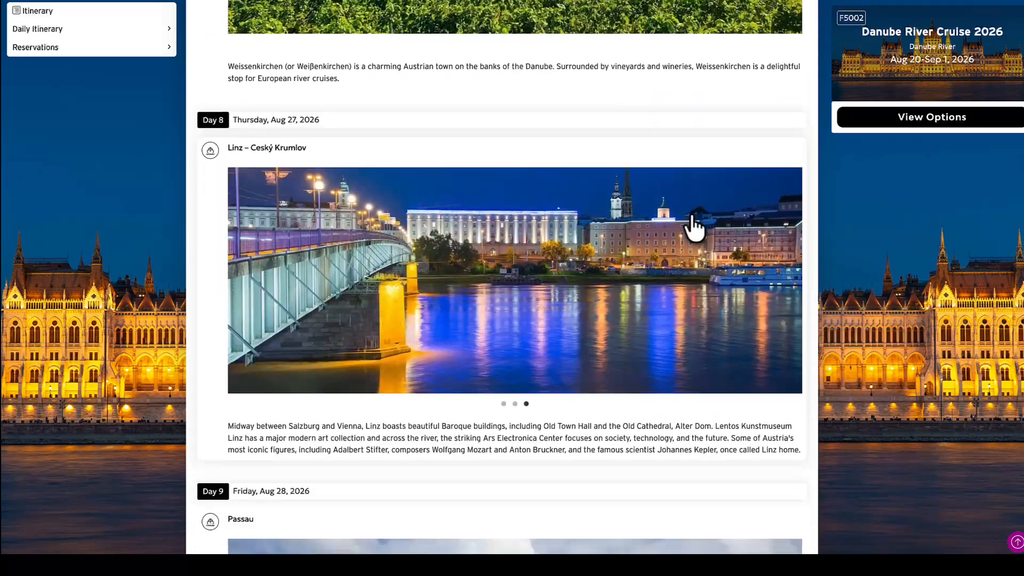
{"action": "scroll", "coordinate": [693, 228], "scroll_direction": "down", "scroll_amount": 10}
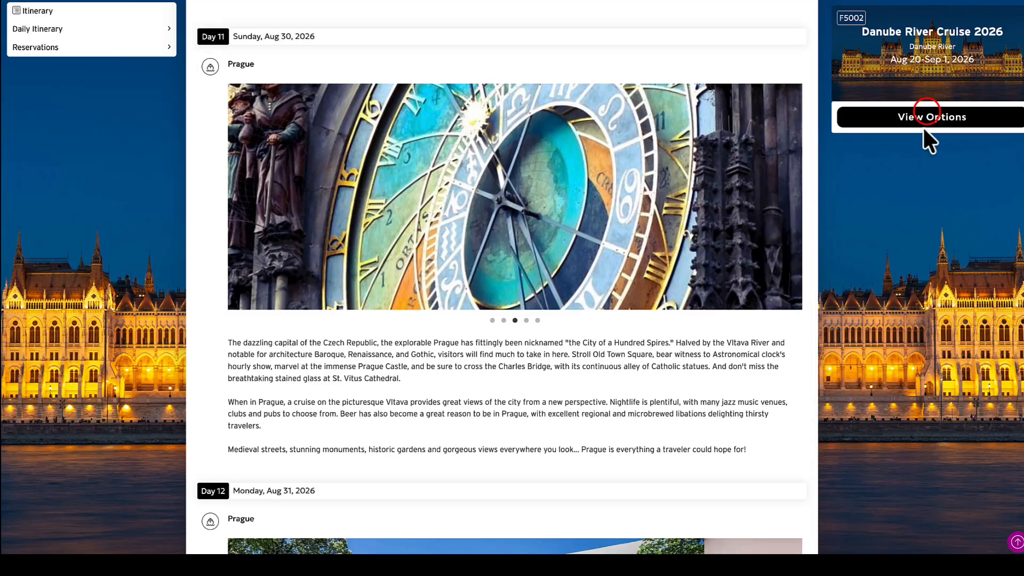
- Open the proposal's booking options and expand the full descriptions of the Grand Balcony Suite and Owner's One-Bedroom Suite
{"action": "left_click", "coordinate": [928, 118]}
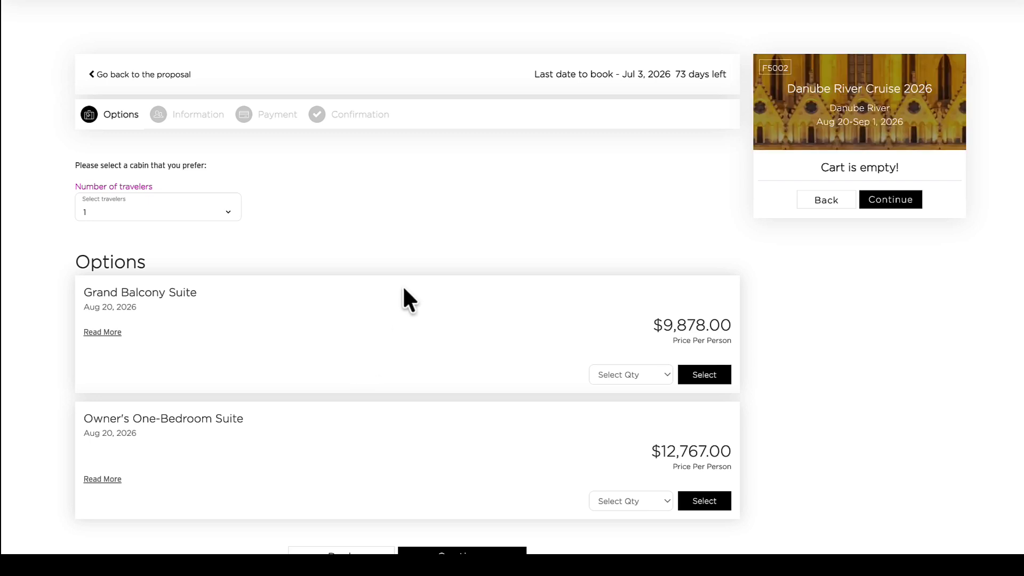
{"action": "left_click", "coordinate": [105, 333]}
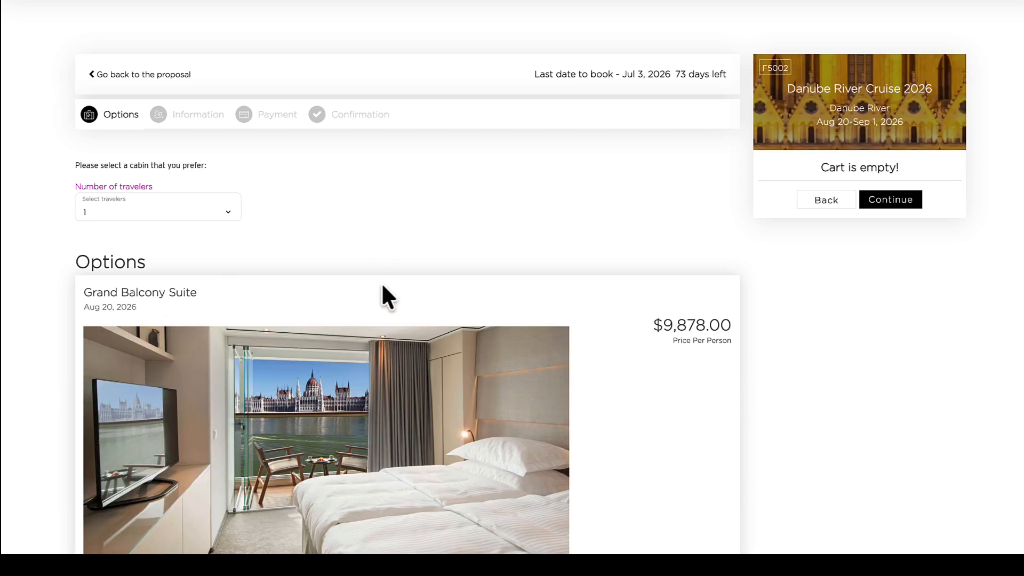
{"action": "scroll", "coordinate": [381, 285], "scroll_direction": "down", "scroll_amount": 3}
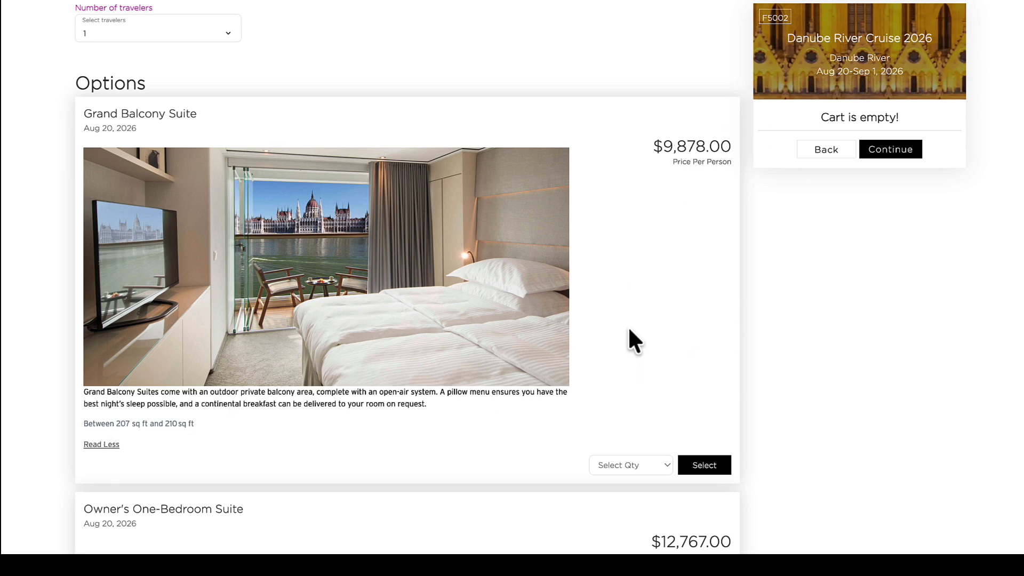
{"action": "scroll", "coordinate": [629, 329], "scroll_direction": "down", "scroll_amount": 3}
{"action": "left_click", "coordinate": [114, 391]}
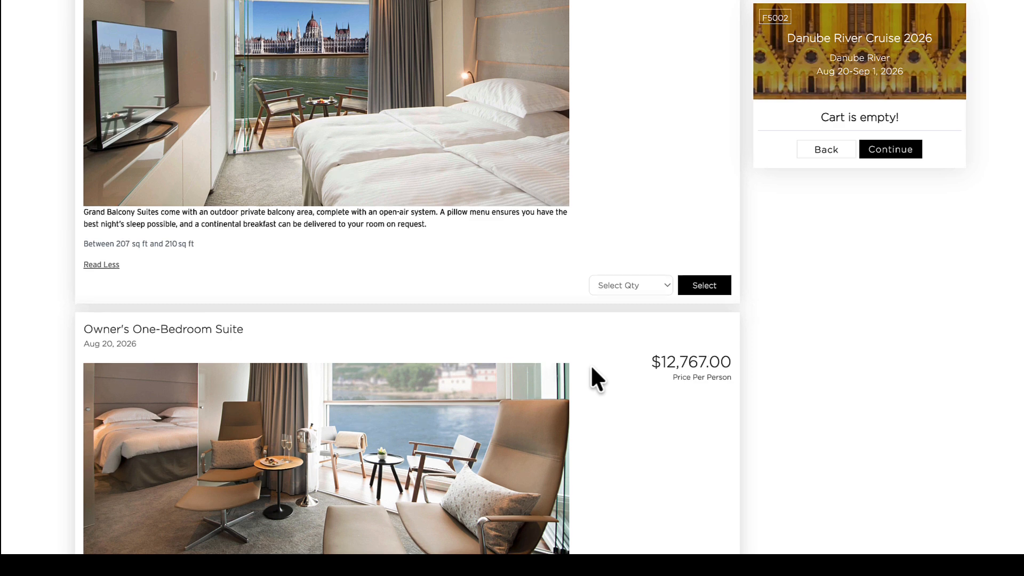
{"action": "scroll", "coordinate": [591, 367], "scroll_direction": "down", "scroll_amount": 2}
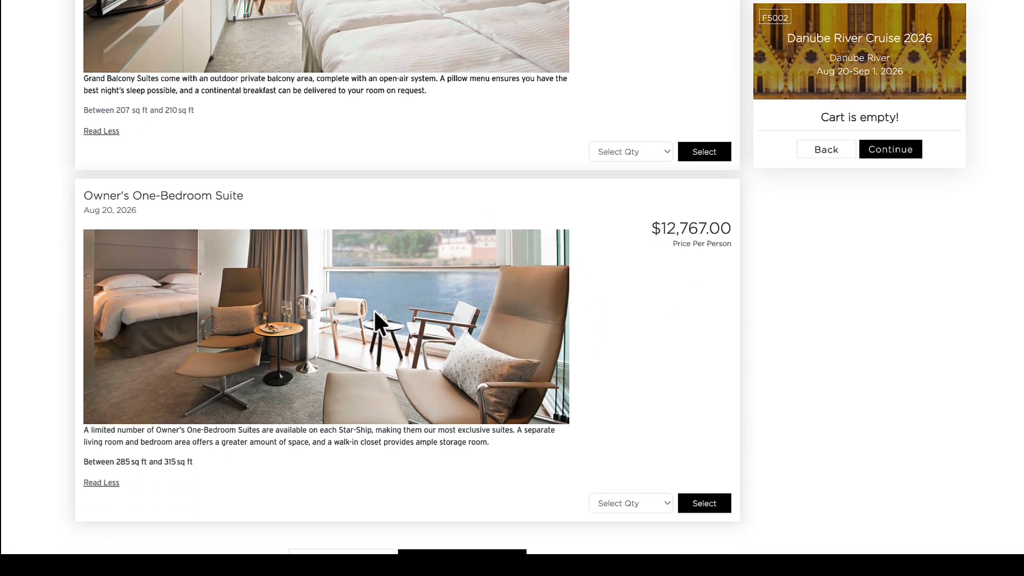
- Compare the photos, descriptions and per-person prices of the two expanded suite options
{"action": "scroll", "coordinate": [375, 314], "scroll_direction": "up", "scroll_amount": 3}
{"action": "scroll", "coordinate": [375, 314], "scroll_direction": "up", "scroll_amount": 1}
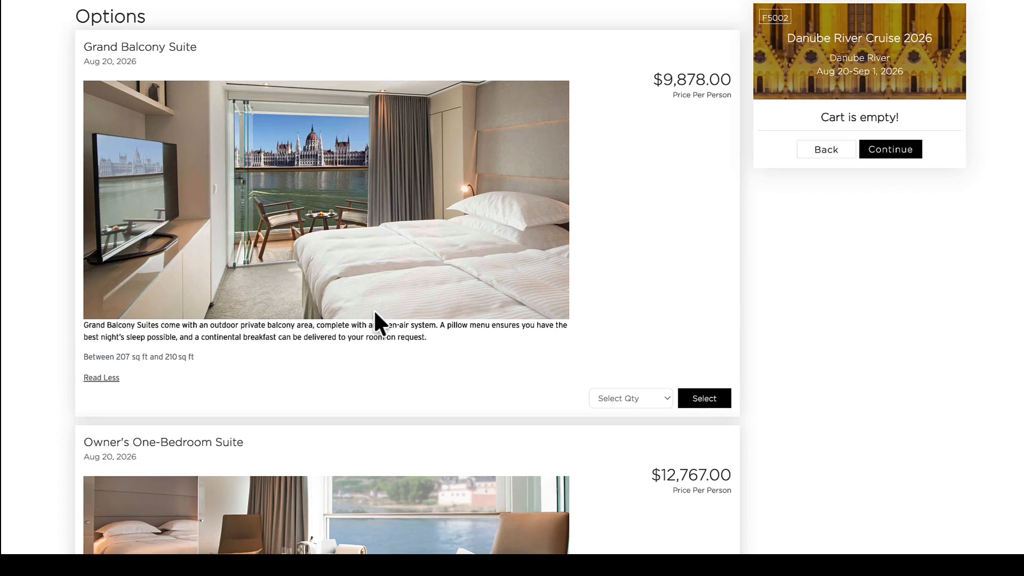
{"action": "scroll", "coordinate": [375, 314], "scroll_direction": "up", "scroll_amount": 1}
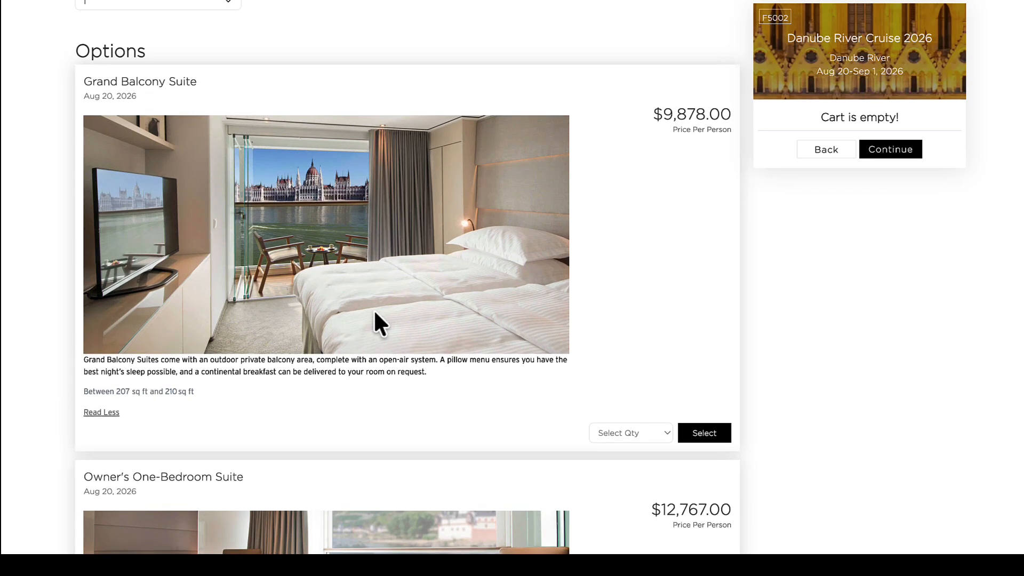
{"action": "scroll", "coordinate": [374, 313], "scroll_direction": "down", "scroll_amount": 1}
{"action": "scroll", "coordinate": [379, 322], "scroll_direction": "down", "scroll_amount": 1}
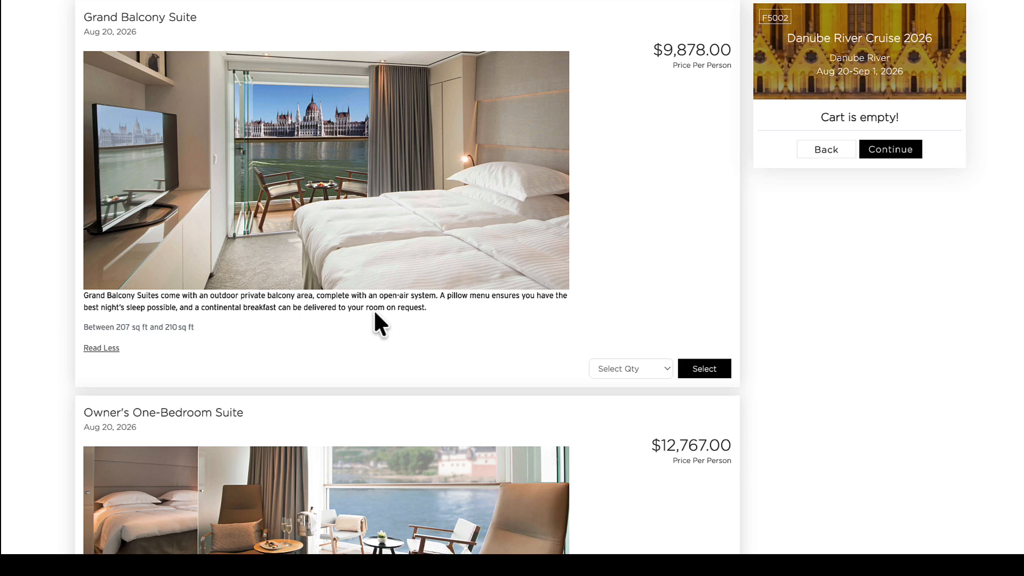
{"action": "scroll", "coordinate": [375, 314], "scroll_direction": "up", "scroll_amount": 1}
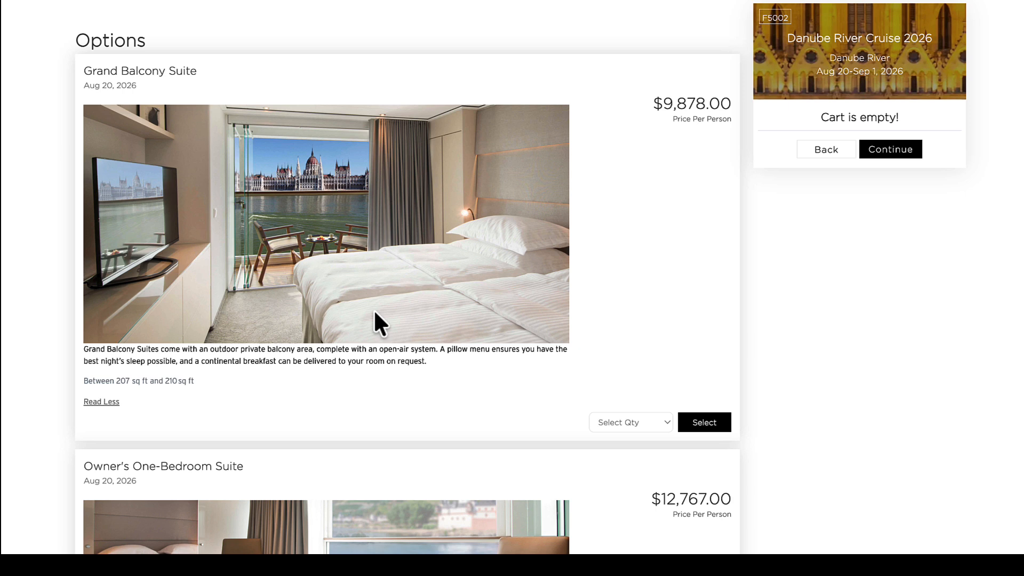
{"action": "scroll", "coordinate": [375, 313], "scroll_direction": "down", "scroll_amount": 1}
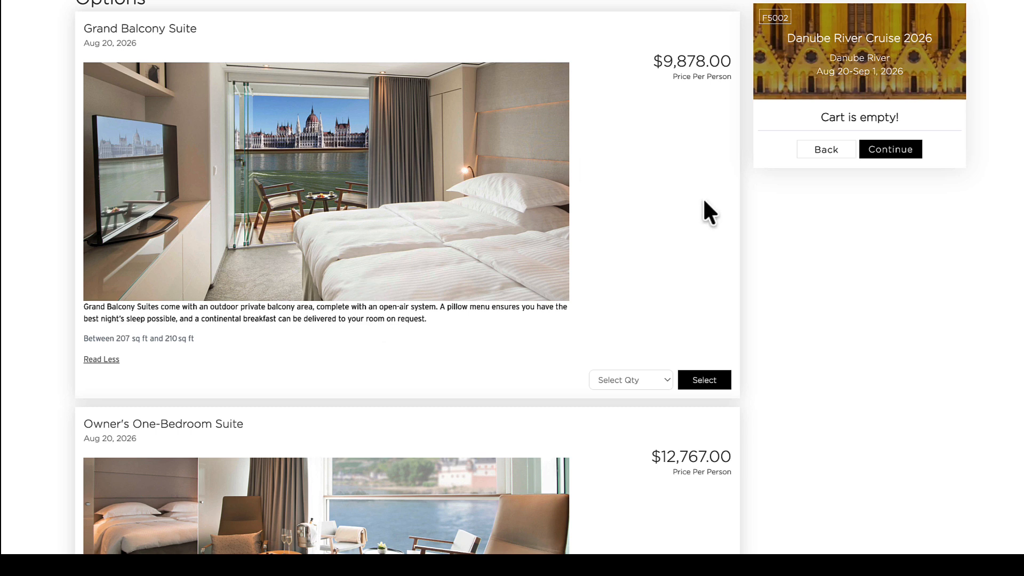
- Add one Grand Balcony Suite to the cart and continue to the traveler information stage of the booking
{"action": "scroll", "coordinate": [704, 202], "scroll_direction": "down", "scroll_amount": 2}
{"action": "left_click", "coordinate": [710, 296]}
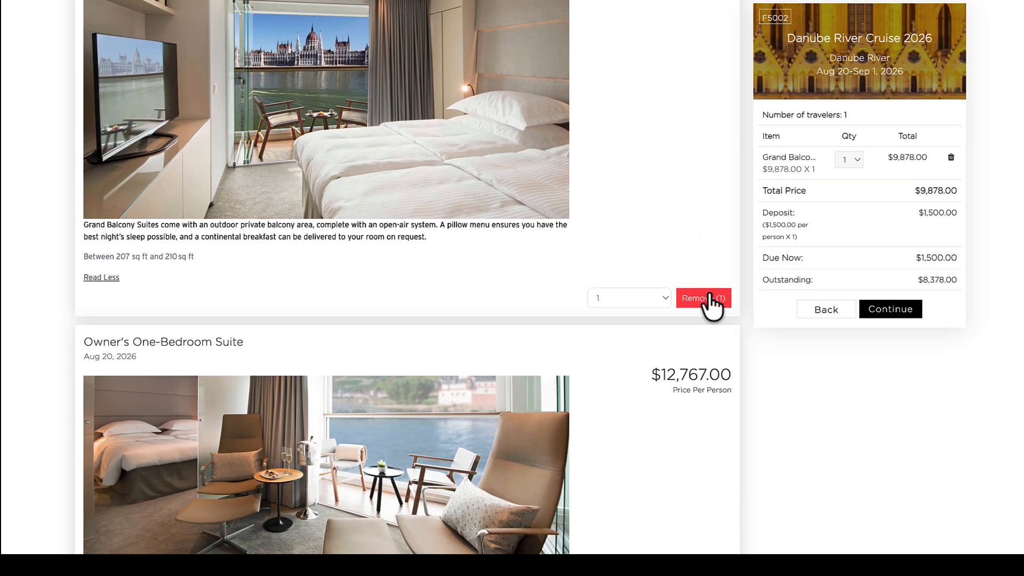
{"action": "left_click", "coordinate": [879, 308]}
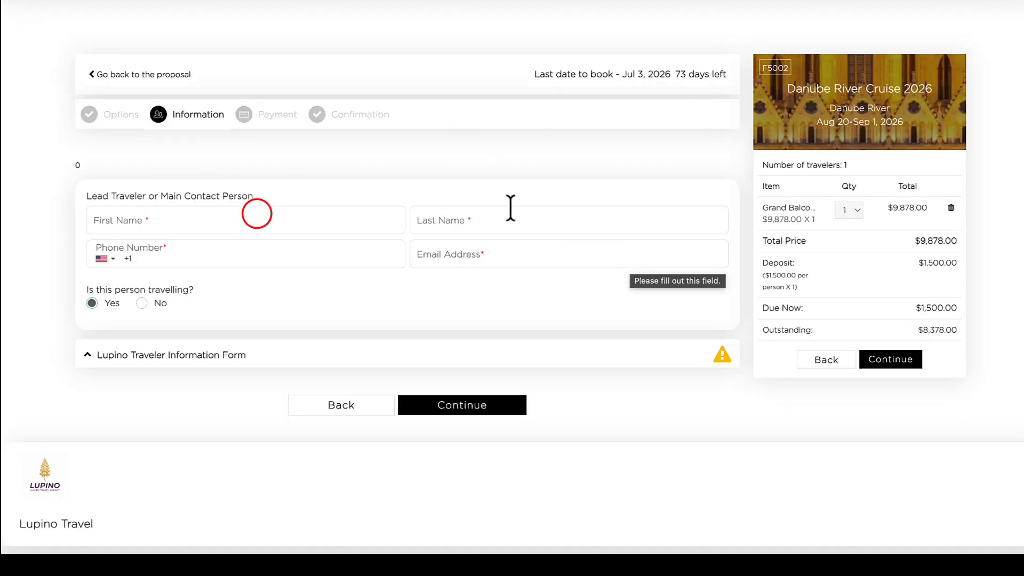
- Expand the Lupino Traveler Information Form and examine the lead contact and traveler detail fields
{"action": "left_click", "coordinate": [256, 214]}
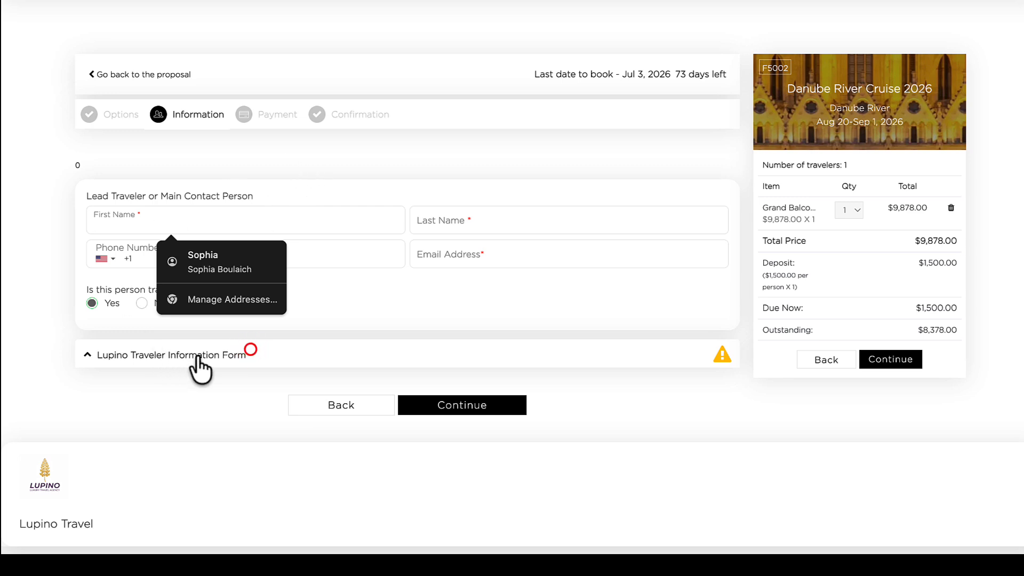
{"action": "left_click", "coordinate": [252, 352]}
{"action": "scroll", "coordinate": [253, 373], "scroll_direction": "down", "scroll_amount": 2}
{"action": "scroll", "coordinate": [256, 388], "scroll_direction": "up", "scroll_amount": 2}
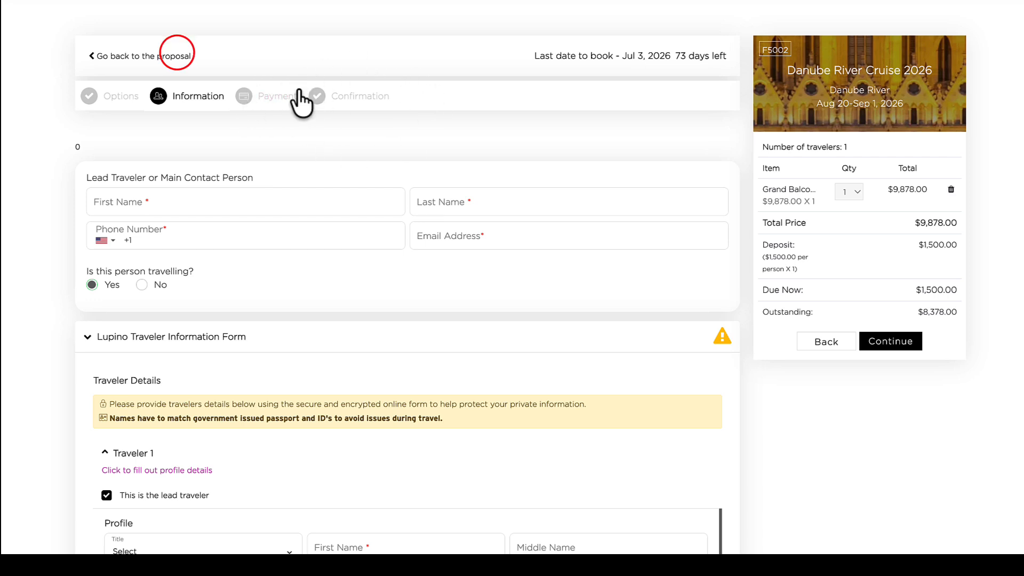
- Return to the proposal, reopen its booking options and expand the details of both suites again
{"action": "left_click", "coordinate": [177, 56]}
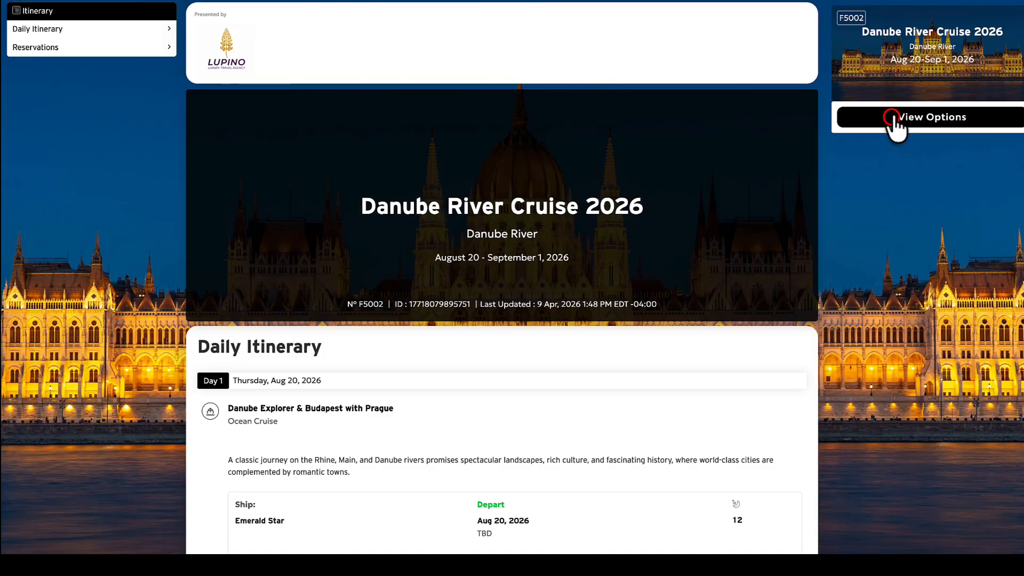
{"action": "left_click", "coordinate": [891, 122]}
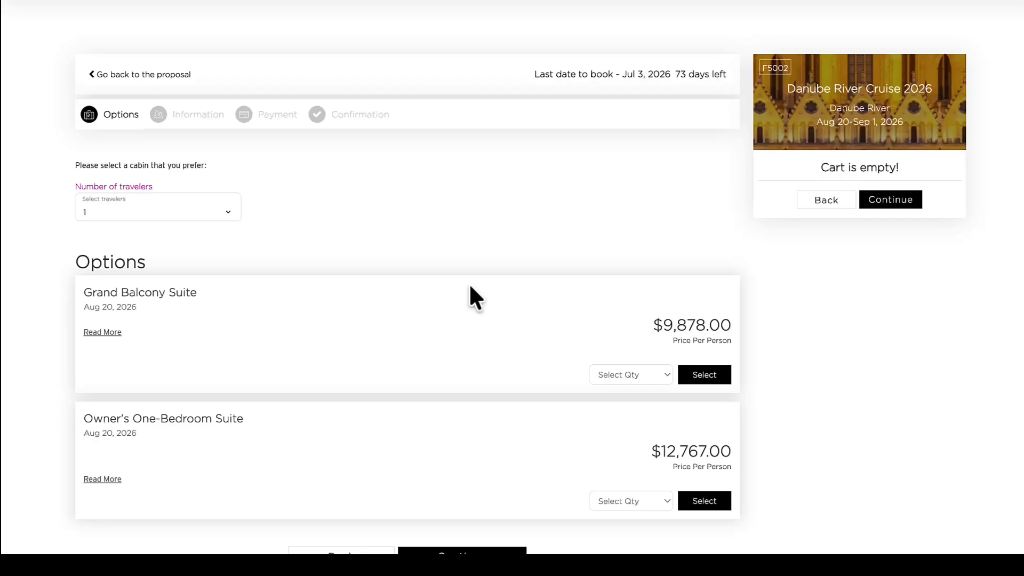
{"action": "left_click", "coordinate": [102, 331]}
{"action": "scroll", "coordinate": [110, 337], "scroll_direction": "down", "scroll_amount": 5}
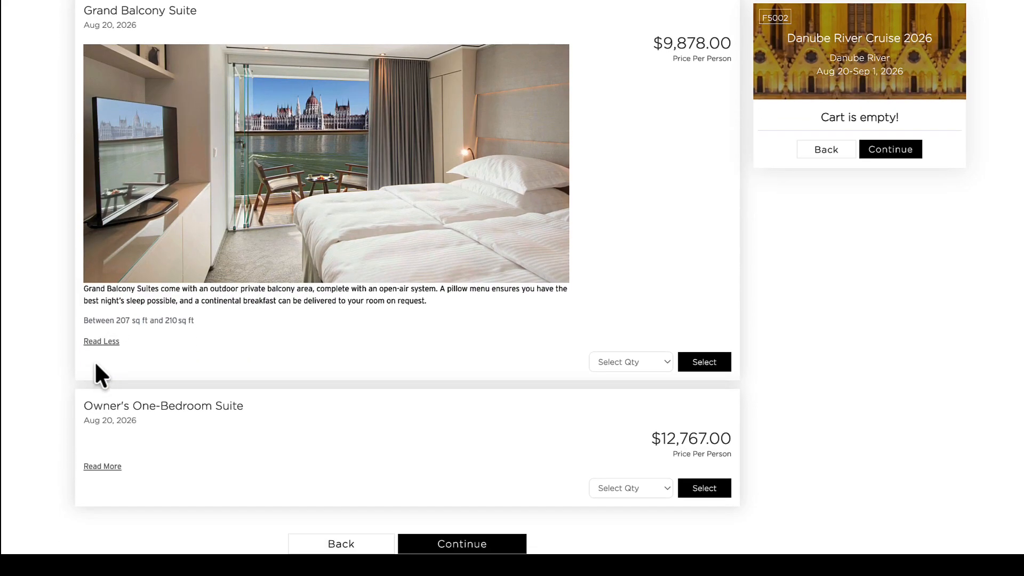
{"action": "left_click", "coordinate": [102, 466]}
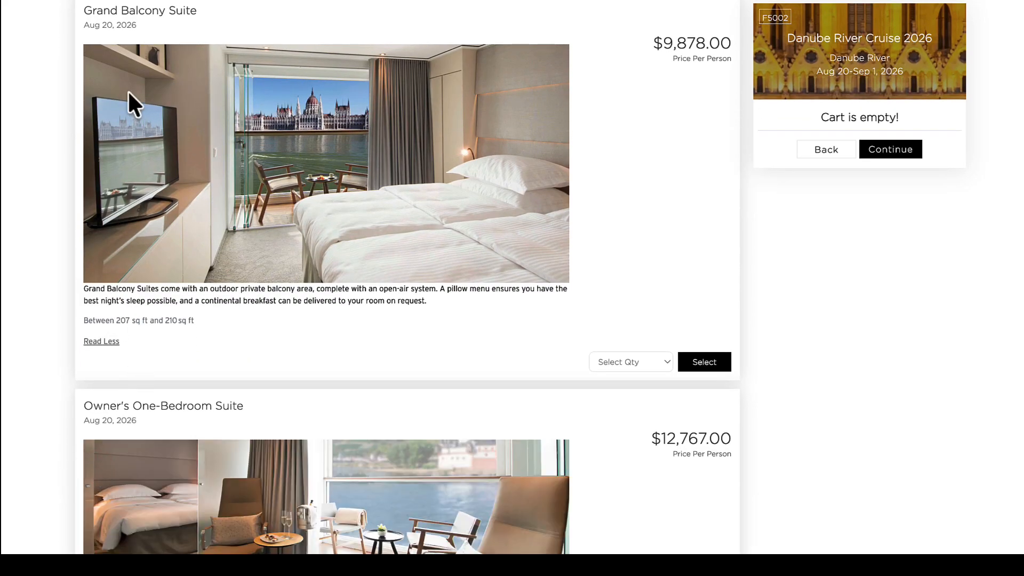
- Switch to the trip's back-office itinerary and examine the Day 1 cruise booking and the two suite packages
{"action": "left_click", "coordinate": [54, 0]}
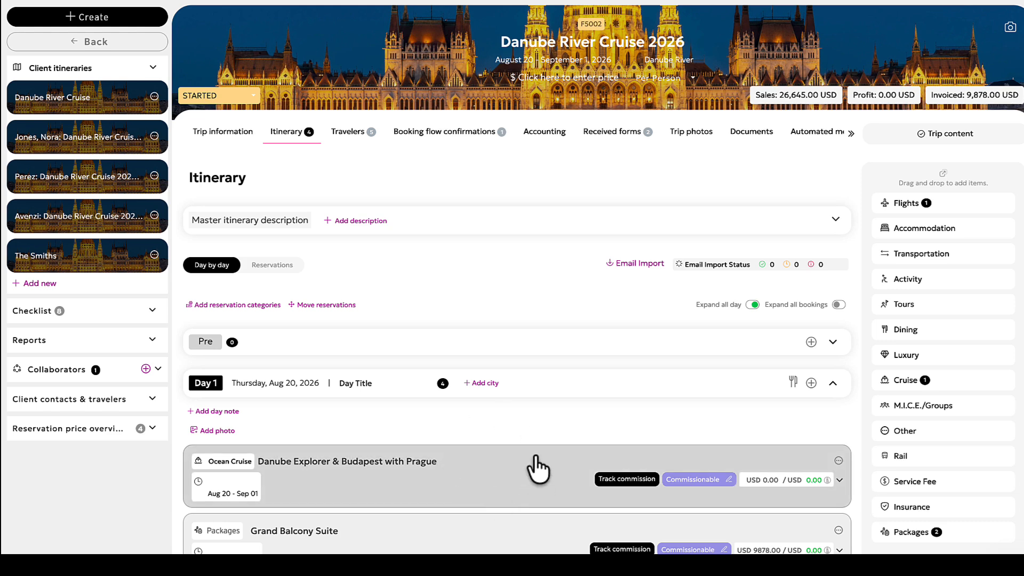
{"action": "scroll", "coordinate": [711, 381], "scroll_direction": "down", "scroll_amount": 1}
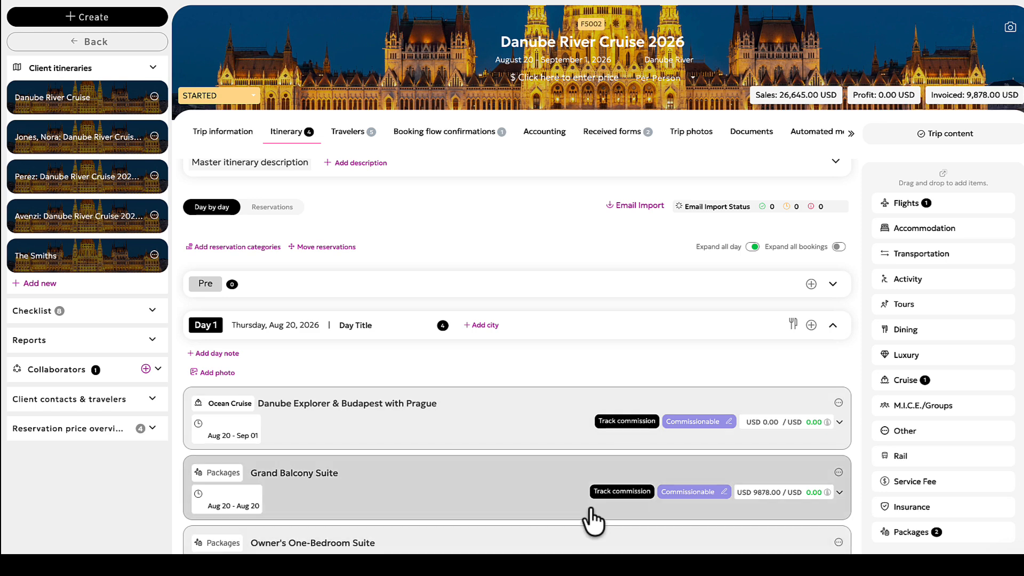
{"action": "scroll", "coordinate": [592, 520], "scroll_direction": "down", "scroll_amount": 1}
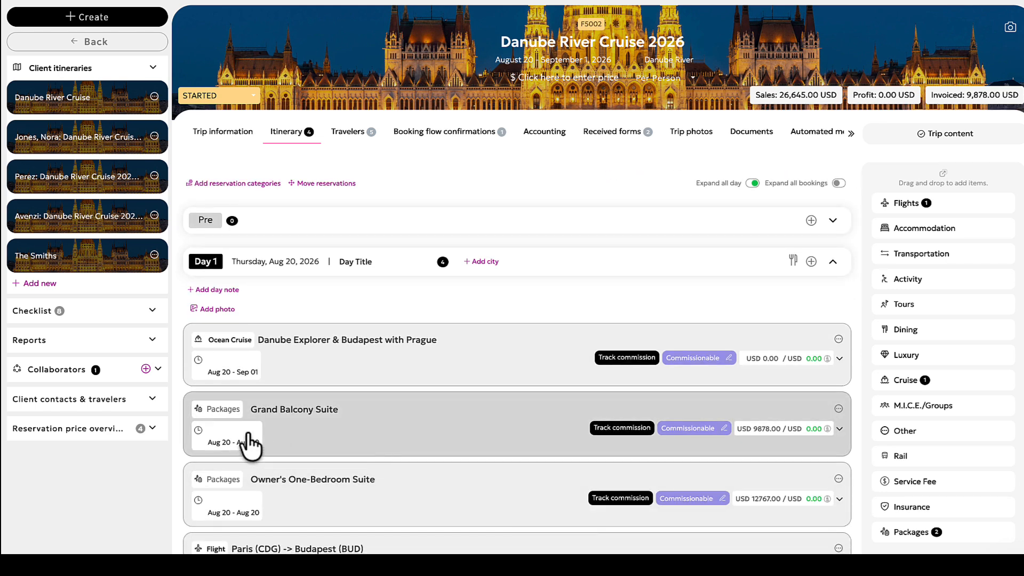
{"action": "scroll", "coordinate": [269, 429], "scroll_direction": "up", "scroll_amount": 1}
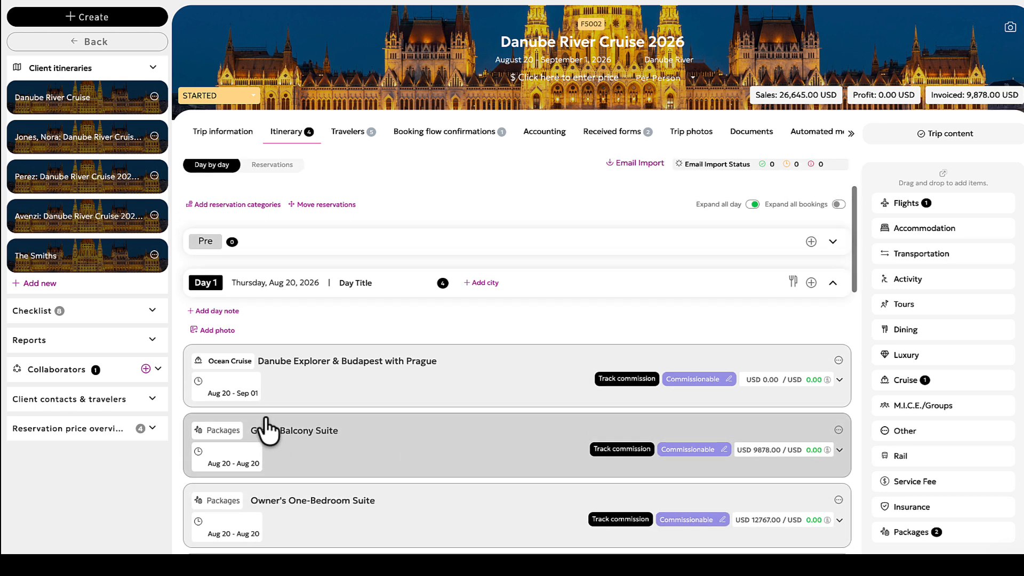
- Open the Grand Balcony Suite package reservation and examine its proposal title, description, dates, price type and base price before leaving it
{"action": "mouse_move", "coordinate": [838, 442]}
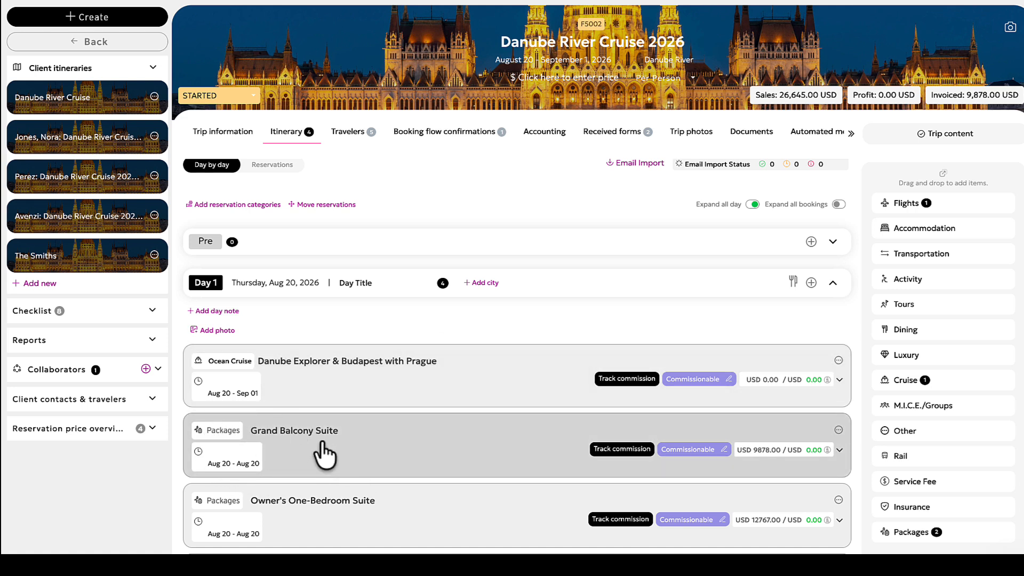
{"action": "left_click", "coordinate": [839, 429]}
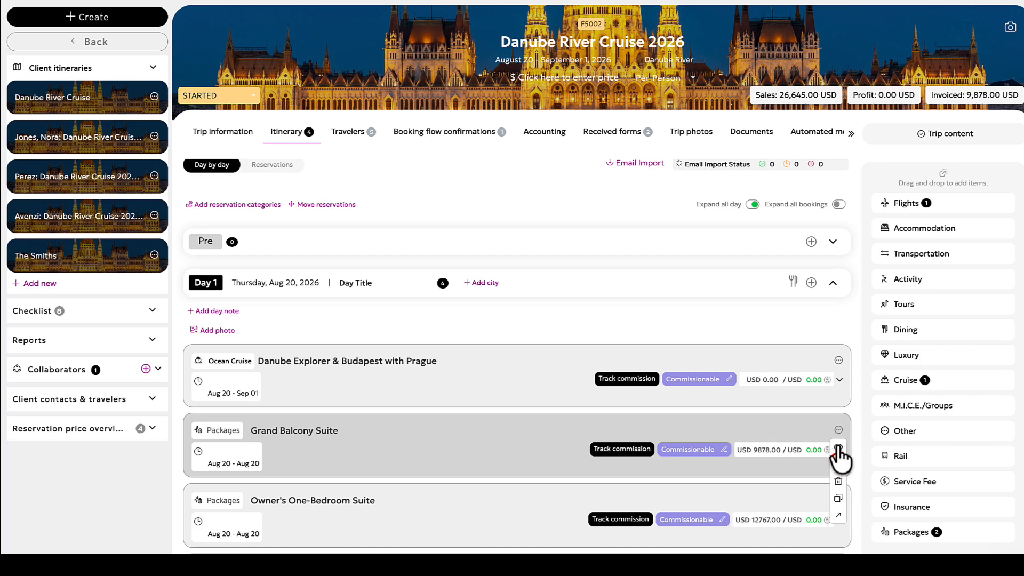
{"action": "left_click", "coordinate": [837, 461]}
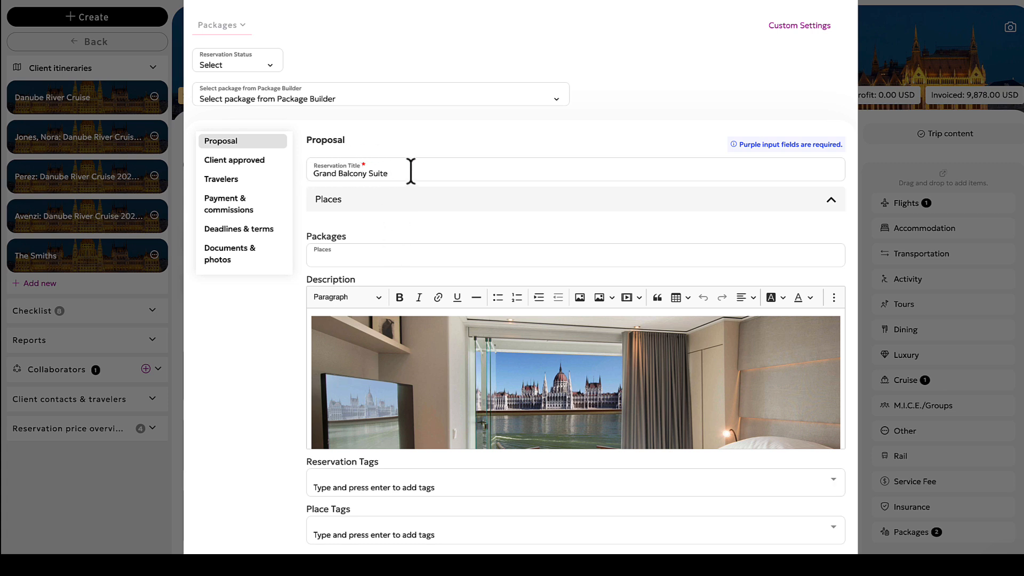
{"action": "scroll", "coordinate": [422, 216], "scroll_direction": "down", "scroll_amount": 3}
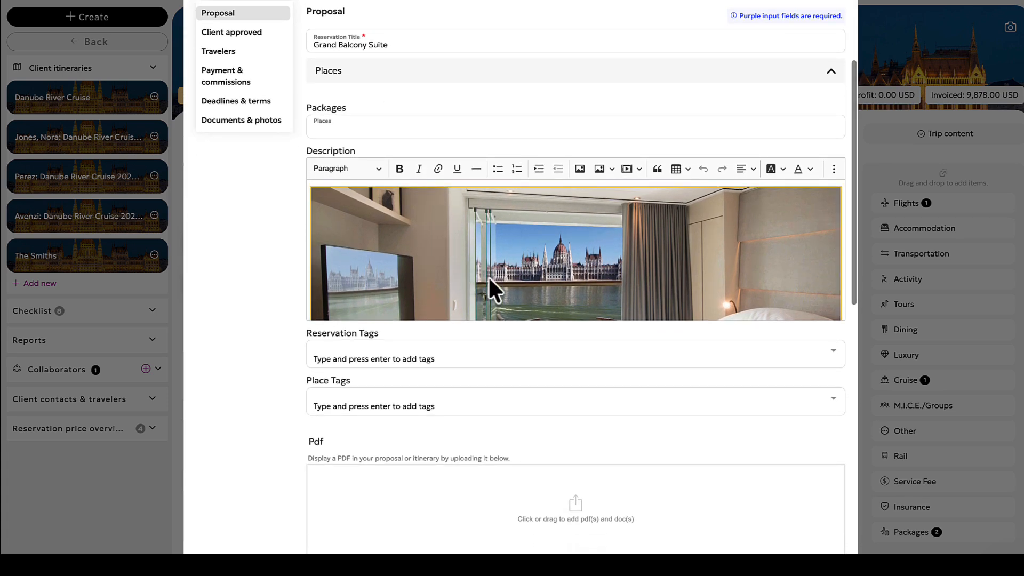
{"action": "scroll", "coordinate": [503, 277], "scroll_direction": "down", "scroll_amount": 5}
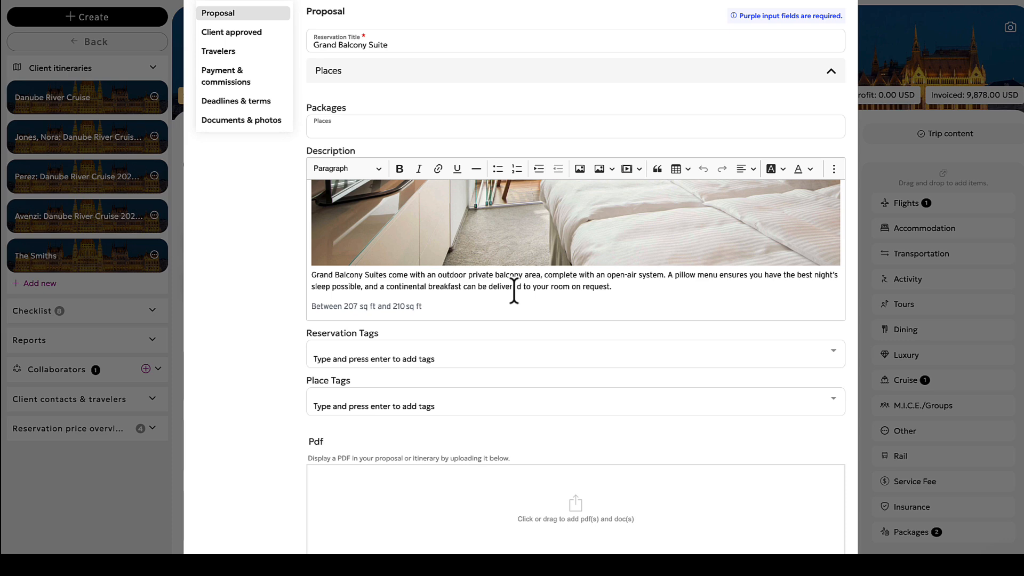
{"action": "scroll", "coordinate": [513, 291], "scroll_direction": "down", "scroll_amount": 9}
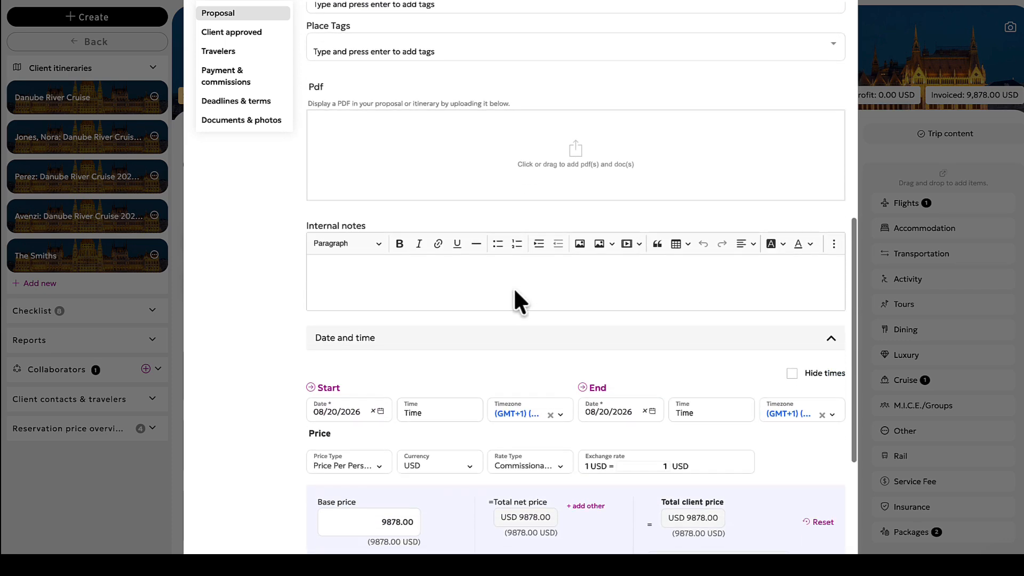
{"action": "scroll", "coordinate": [513, 287], "scroll_direction": "down", "scroll_amount": 1}
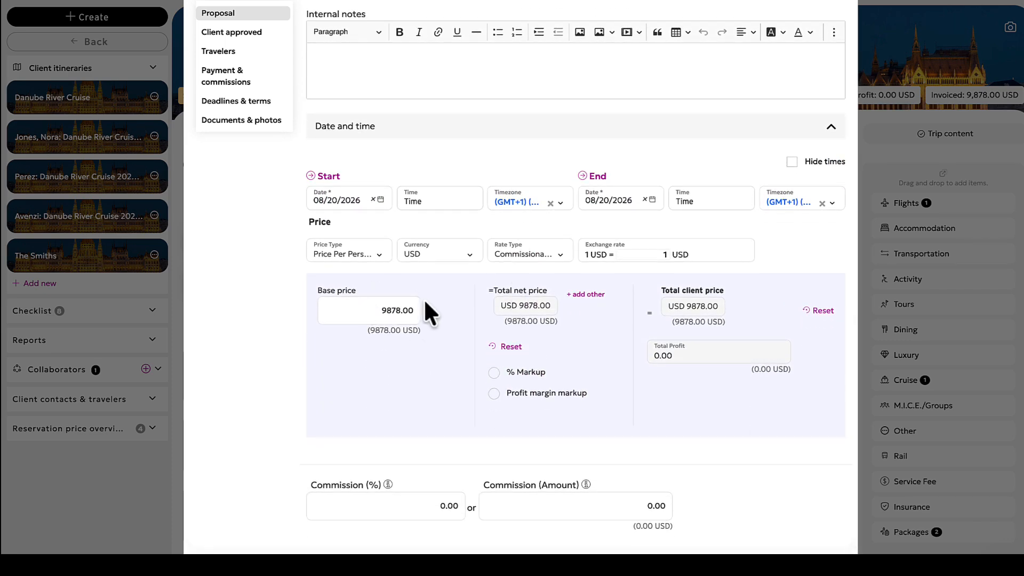
{"action": "left_click", "coordinate": [376, 254]}
{"action": "left_click", "coordinate": [261, 274]}
{"action": "left_click", "coordinate": [813, 562]}
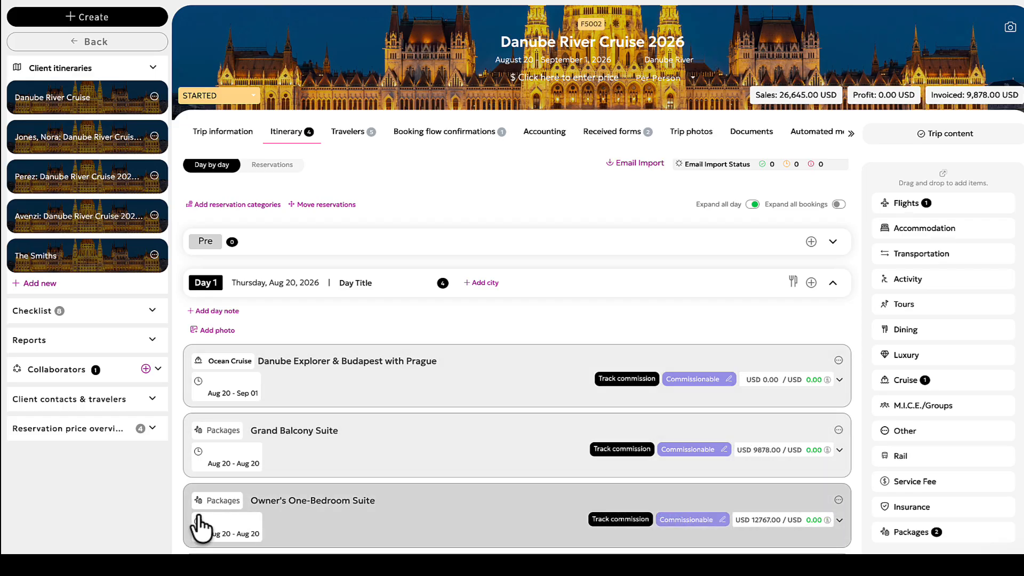
- Open the Owner's One-Bedroom Suite package reservation and examine its proposal title, description and pricing fields before leaving it
{"action": "scroll", "coordinate": [338, 457], "scroll_direction": "down", "scroll_amount": 3}
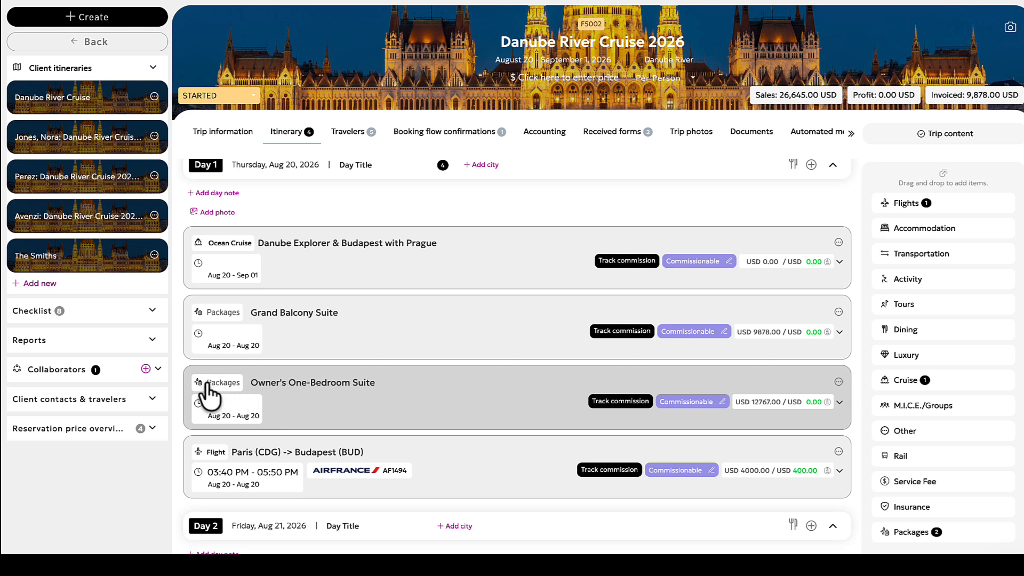
{"action": "left_click", "coordinate": [838, 382]}
{"action": "left_click", "coordinate": [838, 417]}
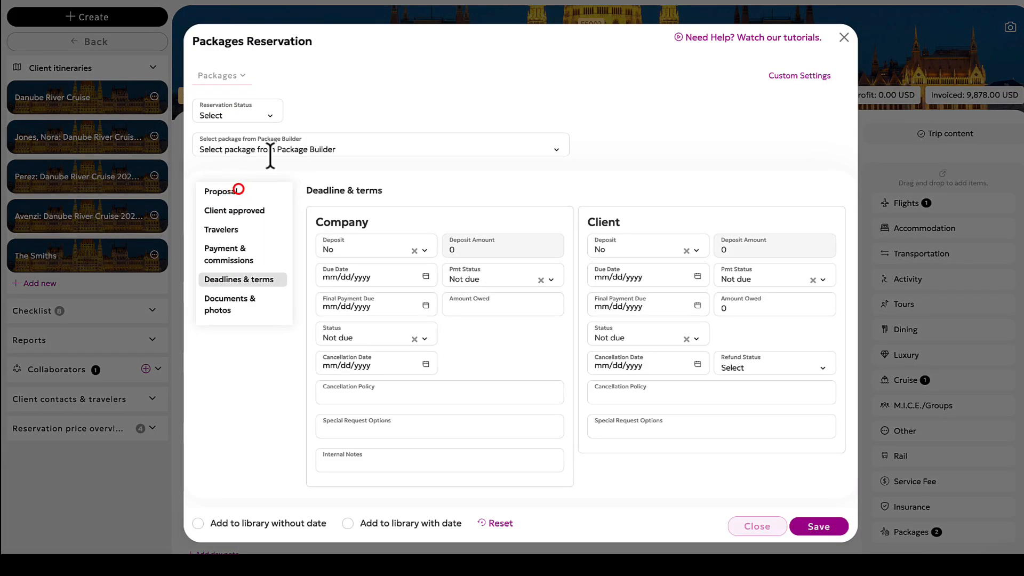
{"action": "left_click", "coordinate": [238, 189]}
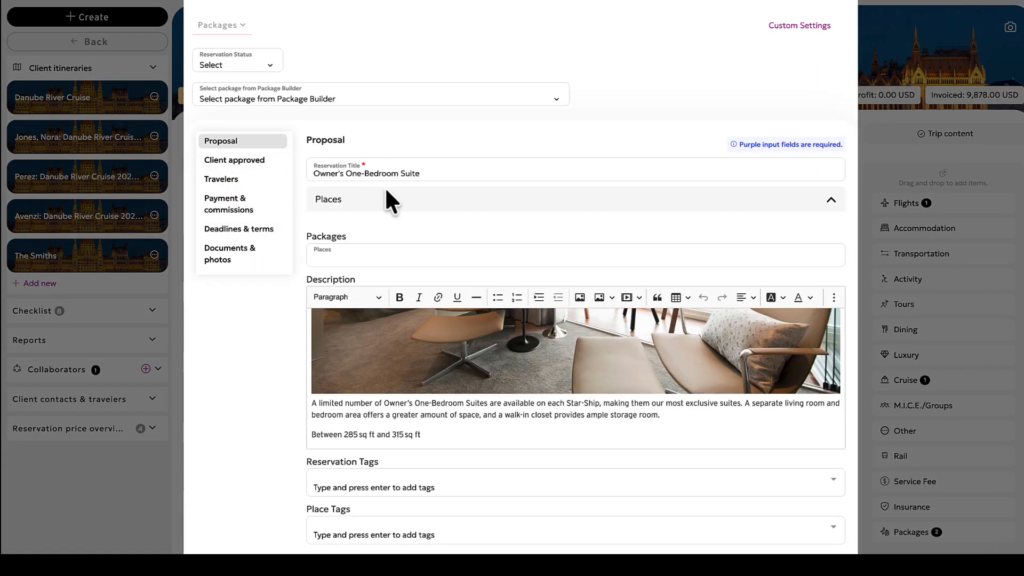
{"action": "left_click", "coordinate": [434, 174]}
{"action": "left_click_drag", "start_coordinate": [434, 176], "coordinate": [471, 175]}
{"action": "scroll", "coordinate": [520, 238], "scroll_direction": "down", "scroll_amount": 2}
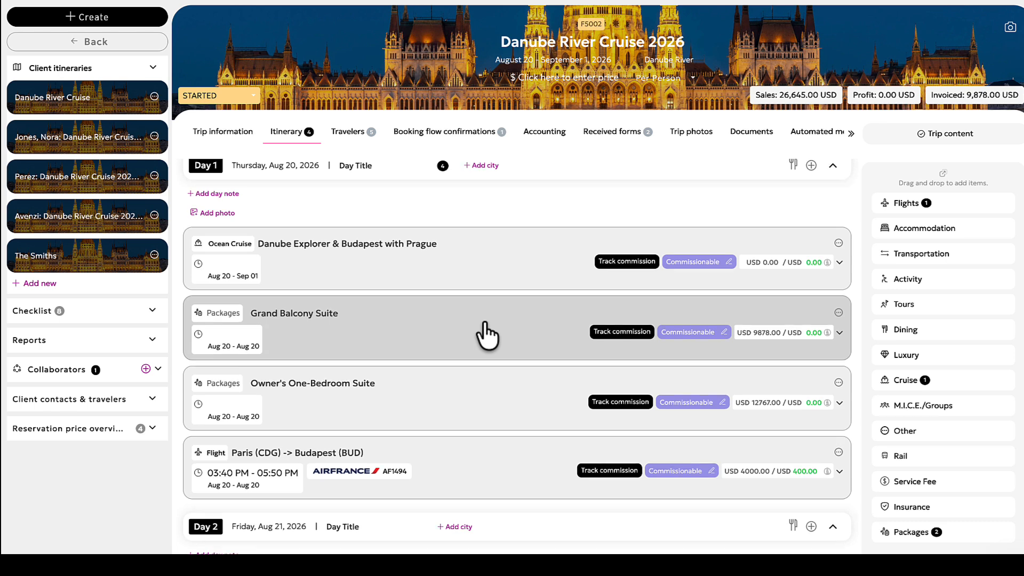
{"action": "scroll", "coordinate": [482, 335], "scroll_direction": "up", "scroll_amount": 1}
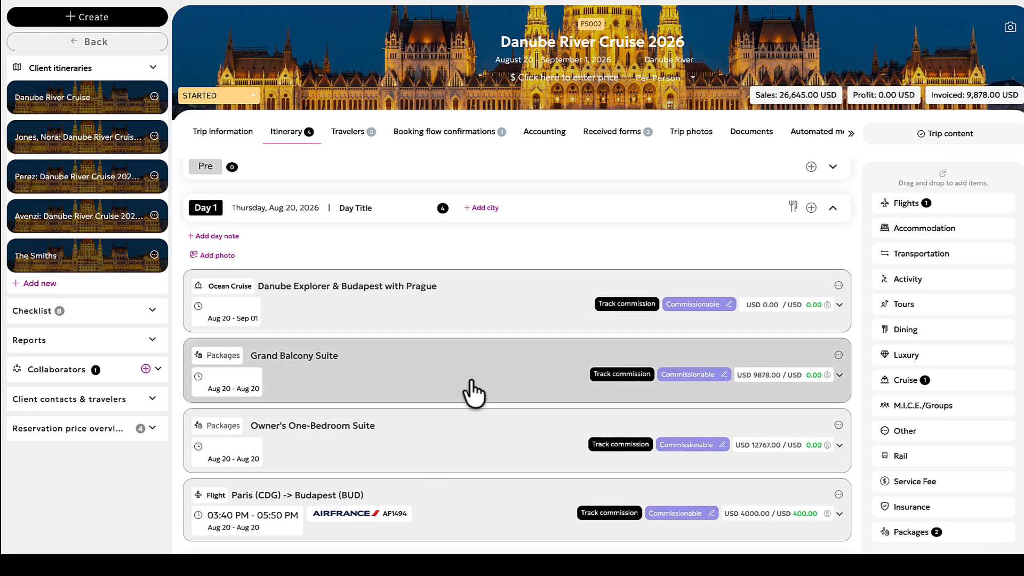
{"action": "scroll", "coordinate": [473, 393], "scroll_direction": "down", "scroll_amount": 1}
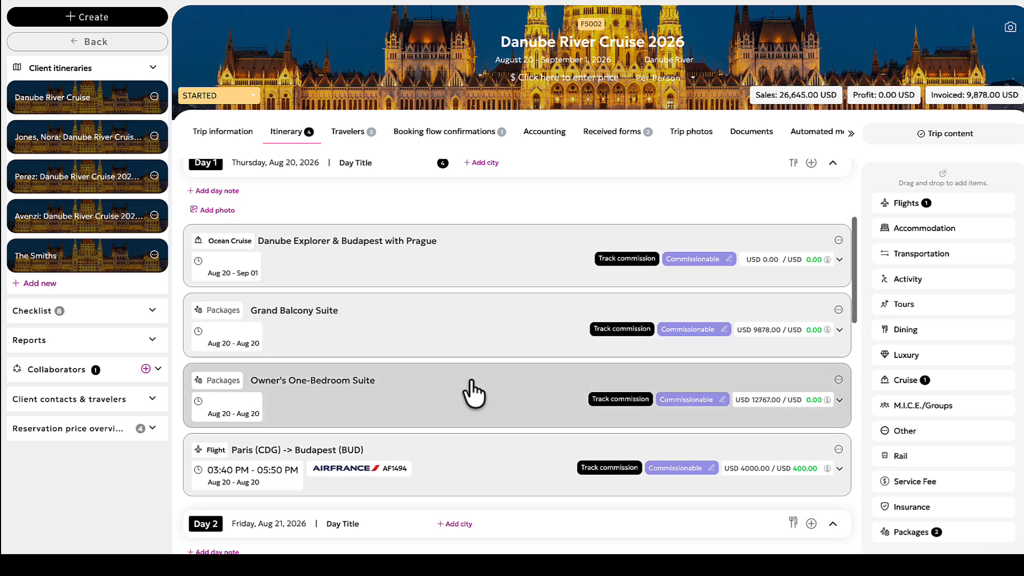
{"action": "scroll", "coordinate": [568, 261], "scroll_direction": "up", "scroll_amount": 4}
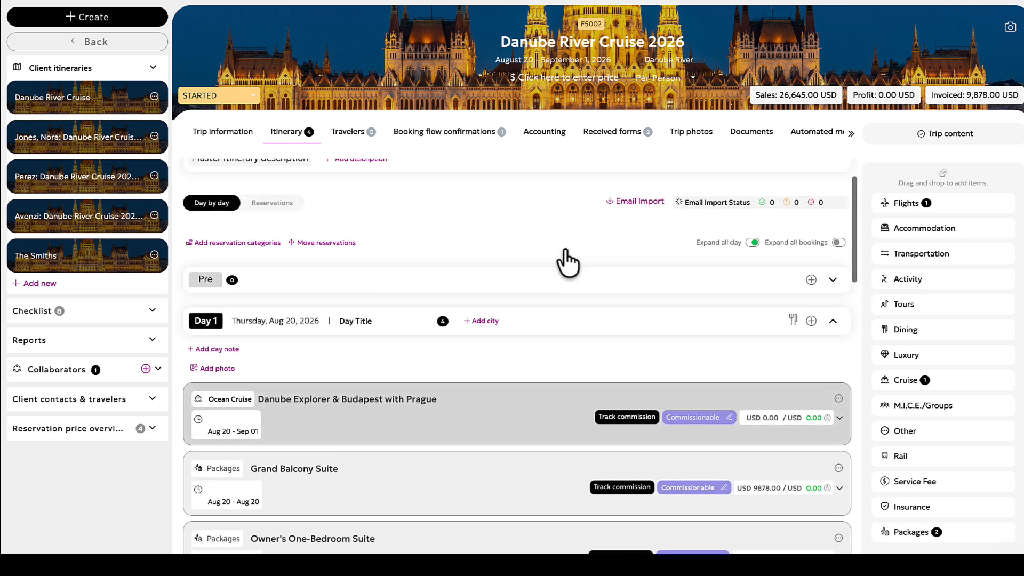
{"action": "scroll", "coordinate": [484, 373], "scroll_direction": "down", "scroll_amount": 4}
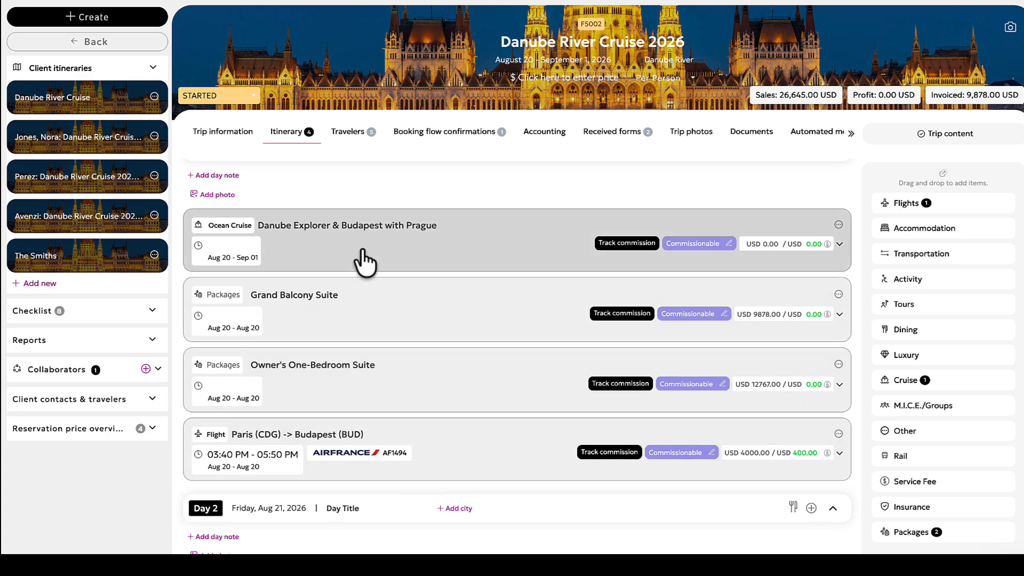
{"action": "scroll", "coordinate": [363, 258], "scroll_direction": "up", "scroll_amount": 5}
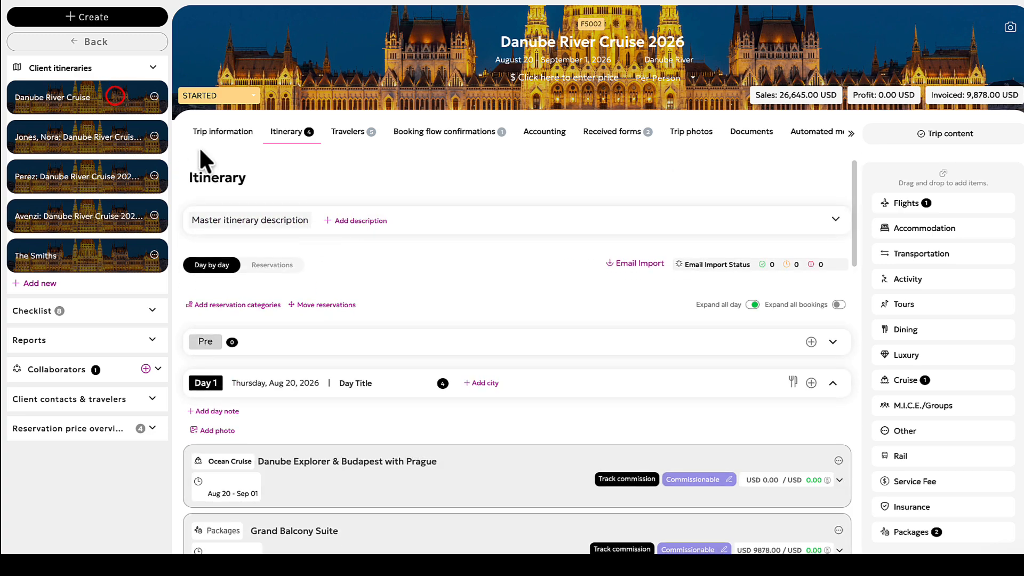
- Open the Danube River Cruise client itinerary and switch its proposal approval flow off and back on
{"action": "left_click", "coordinate": [114, 97]}
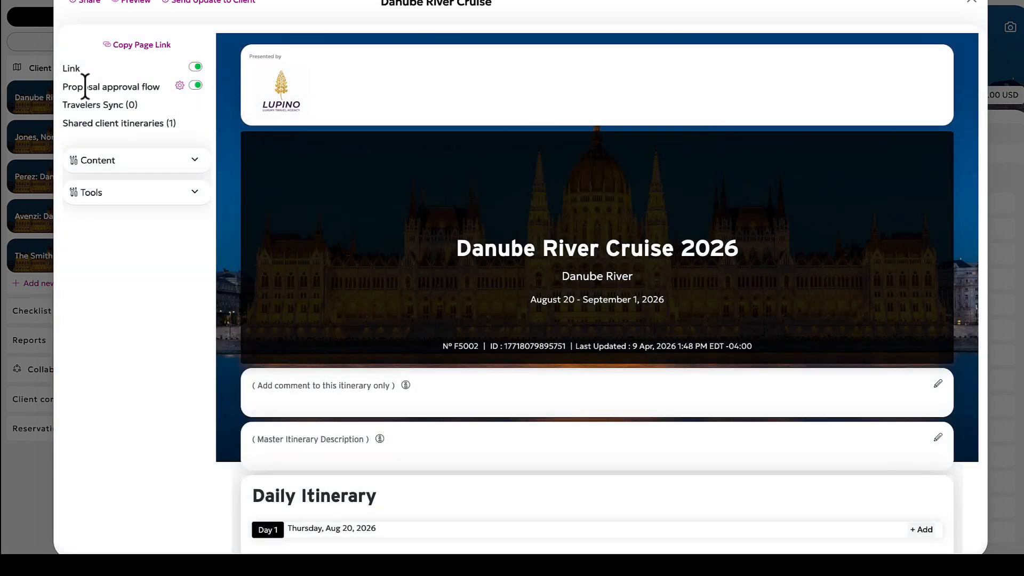
{"action": "left_click", "coordinate": [196, 86]}
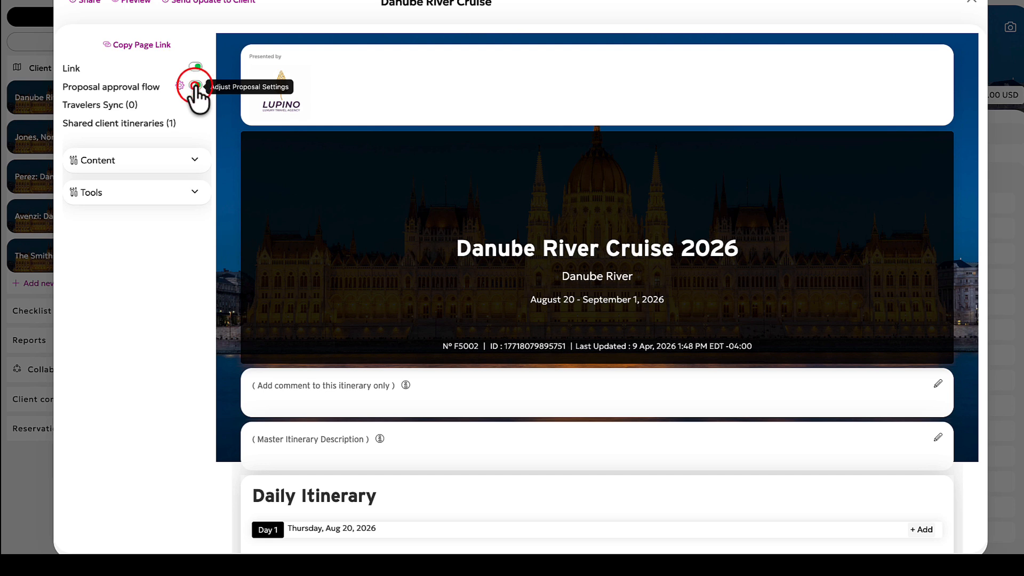
{"action": "left_click", "coordinate": [196, 87]}
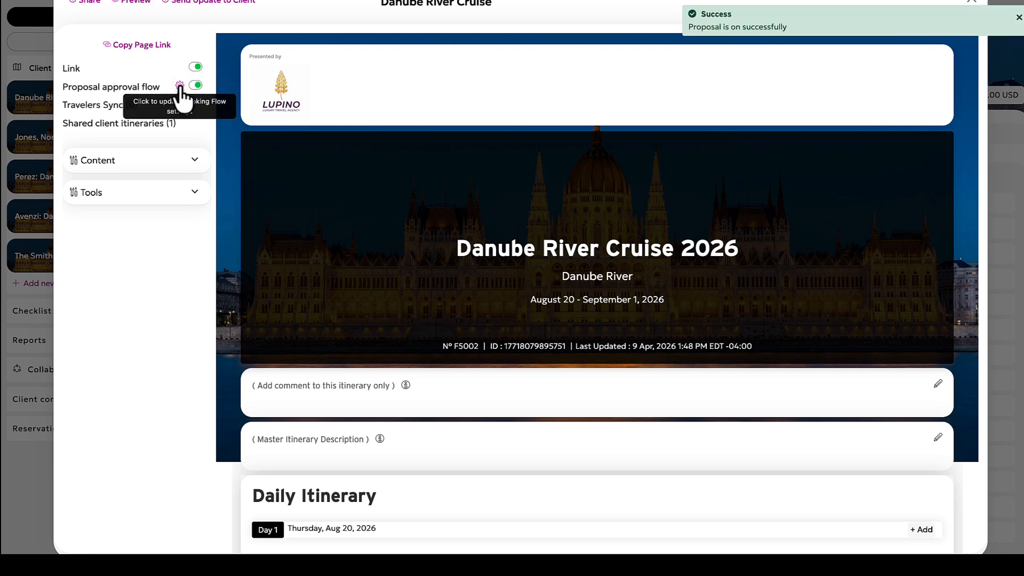
- Open the proposal's booking flow settings and examine the button labels, option page settings and how each suite is included as an option
{"action": "left_click", "coordinate": [180, 85]}
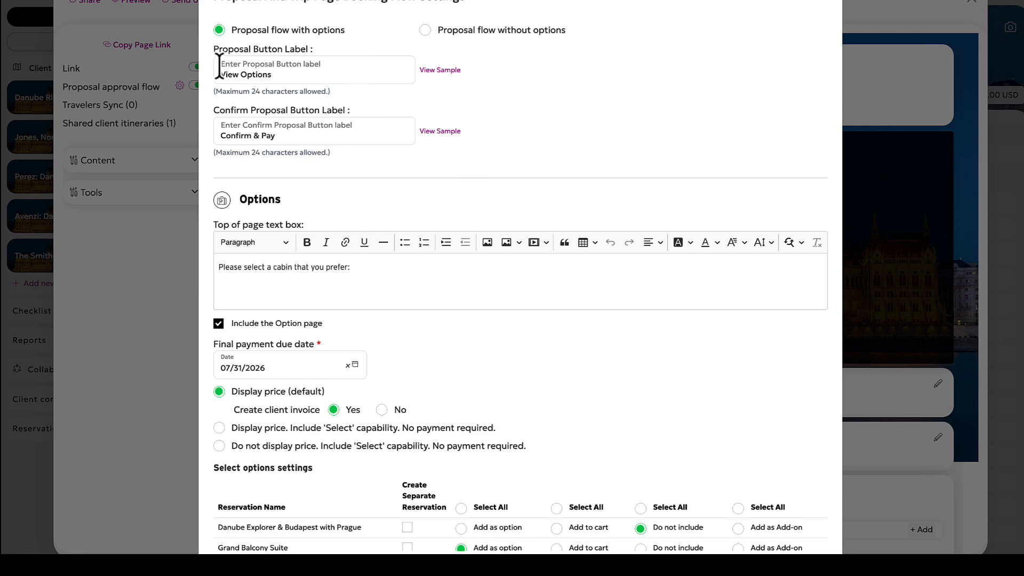
{"action": "scroll", "coordinate": [480, 145], "scroll_direction": "down", "scroll_amount": 2}
{"action": "scroll", "coordinate": [480, 150], "scroll_direction": "down", "scroll_amount": 5}
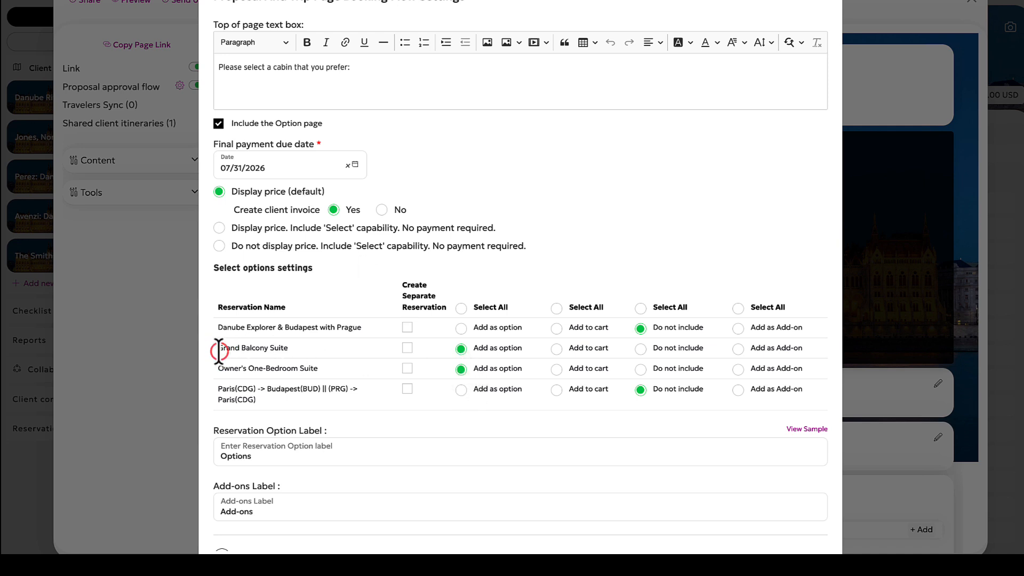
{"action": "left_click_drag", "start_coordinate": [217, 347], "coordinate": [322, 369]}
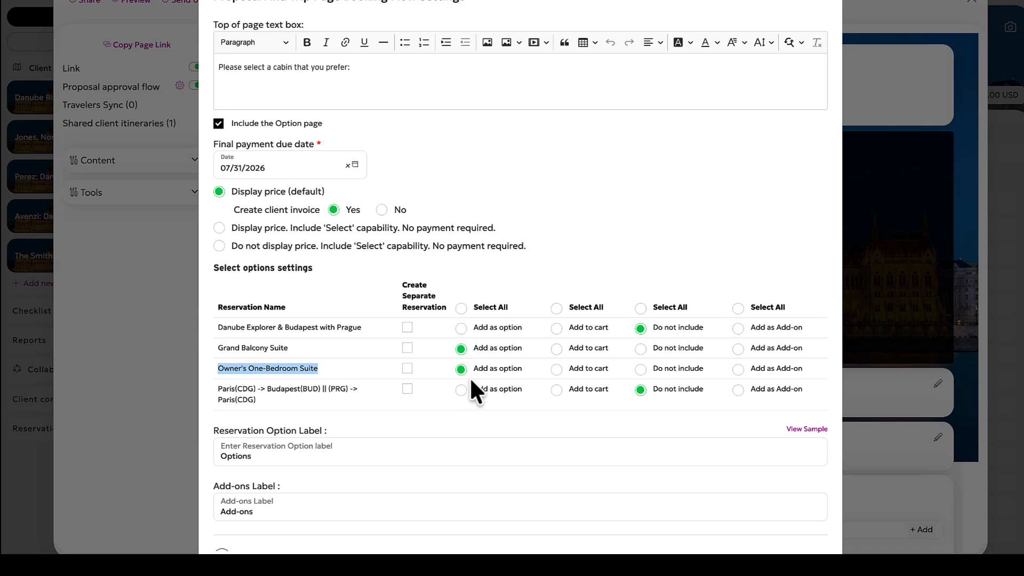
{"action": "left_click", "coordinate": [352, 351]}
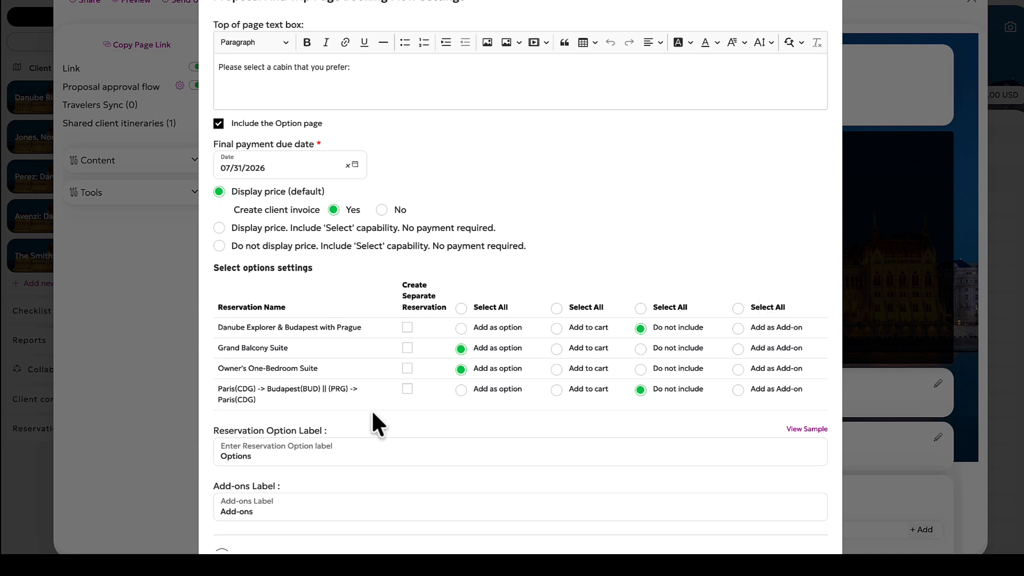
- Switch the Paris–Budapest flight to Add as Add-on and back to Do not include, and review the information and payment page settings
{"action": "left_click", "coordinate": [738, 390]}
{"action": "left_click", "coordinate": [640, 390]}
{"action": "scroll", "coordinate": [583, 392], "scroll_direction": "down", "scroll_amount": 10}
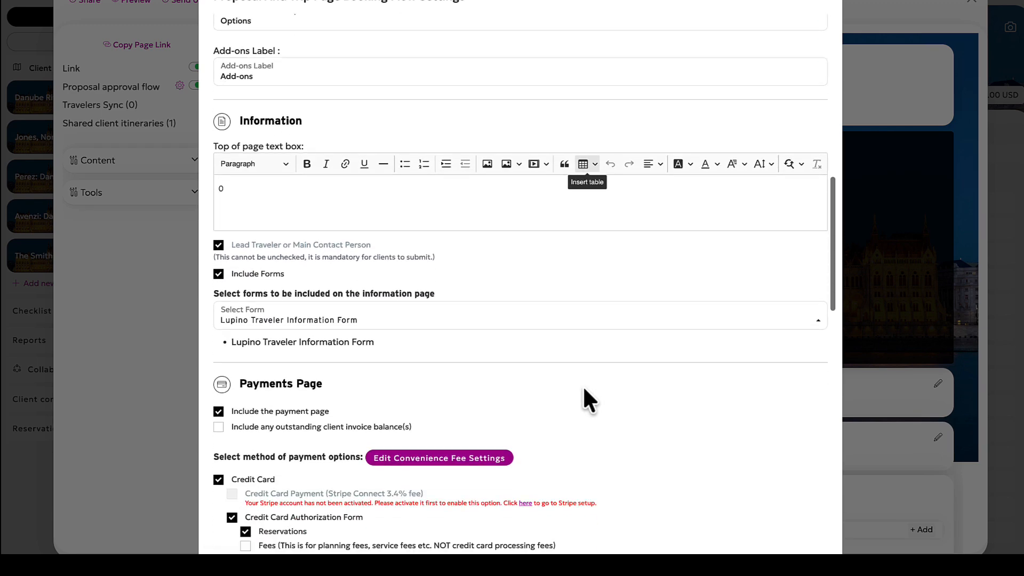
{"action": "scroll", "coordinate": [583, 391], "scroll_direction": "down", "scroll_amount": 15}
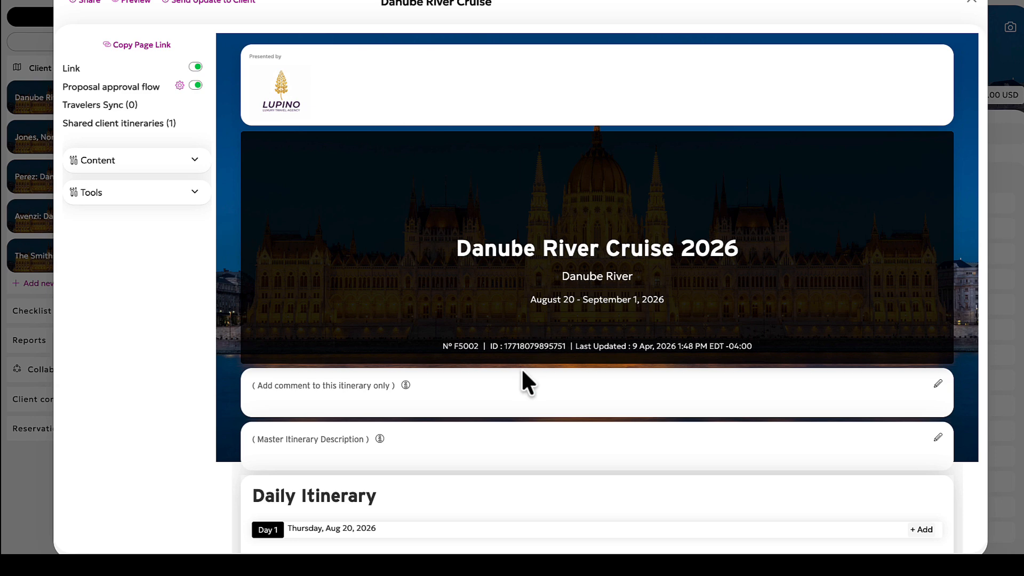
- Expand the client itinerary's content settings and examine the display switches for the flights, cruise and suite packages
{"action": "left_click", "coordinate": [162, 160]}
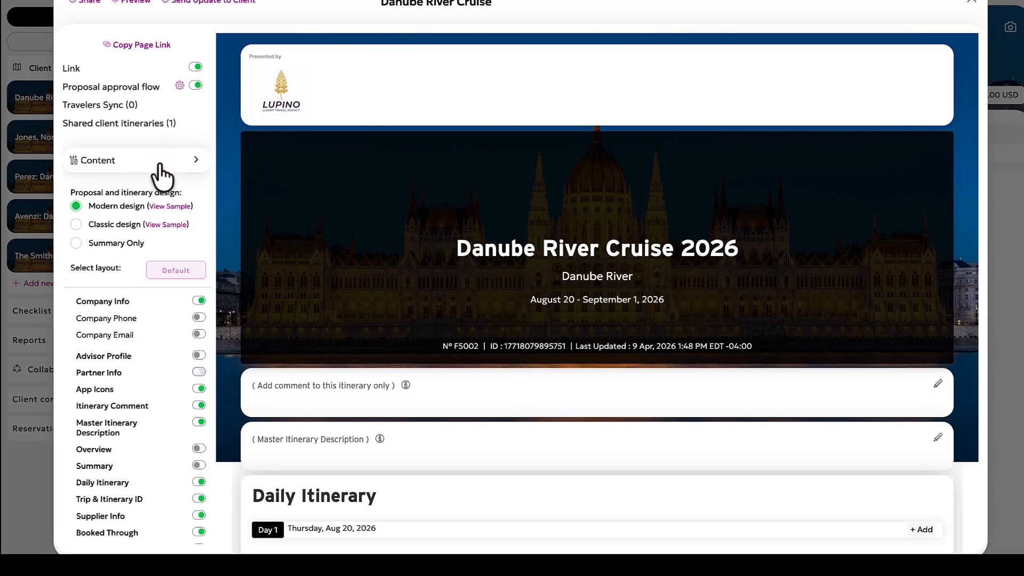
{"action": "scroll", "coordinate": [161, 360], "scroll_direction": "down", "scroll_amount": 3}
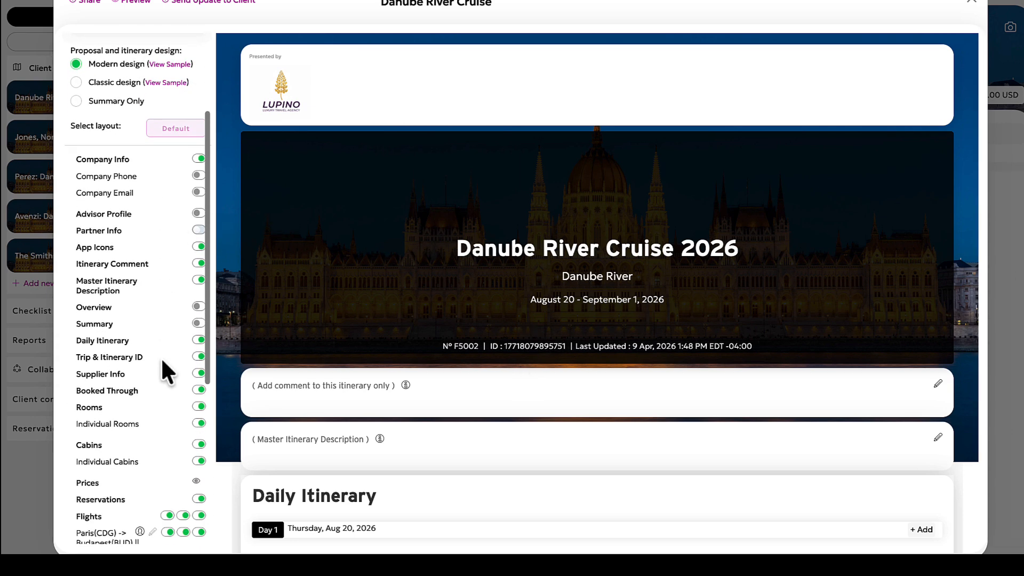
{"action": "scroll", "coordinate": [161, 357], "scroll_direction": "down", "scroll_amount": 6}
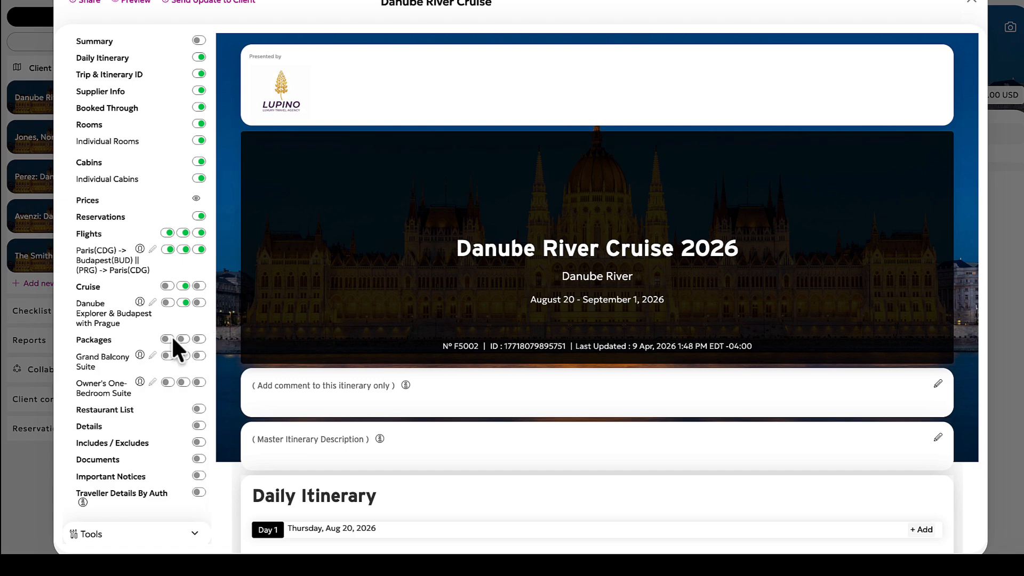
- Examine the Day 1 cruise and Emerald Star details in the client itinerary preview, and close the itinerary
{"action": "scroll", "coordinate": [452, 286], "scroll_direction": "down", "scroll_amount": 4}
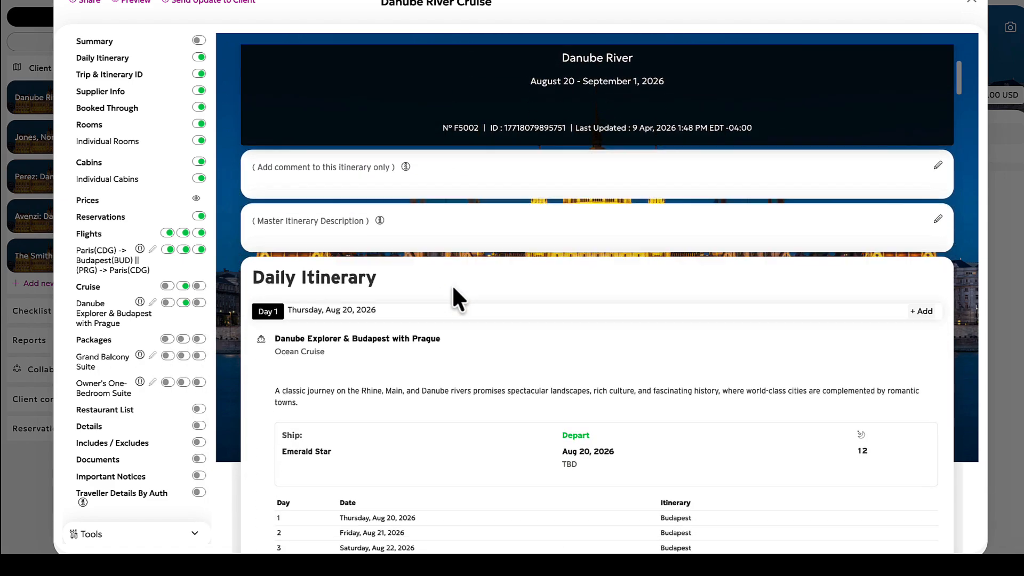
{"action": "scroll", "coordinate": [453, 288], "scroll_direction": "down", "scroll_amount": 7}
{"action": "scroll", "coordinate": [453, 288], "scroll_direction": "up", "scroll_amount": 6}
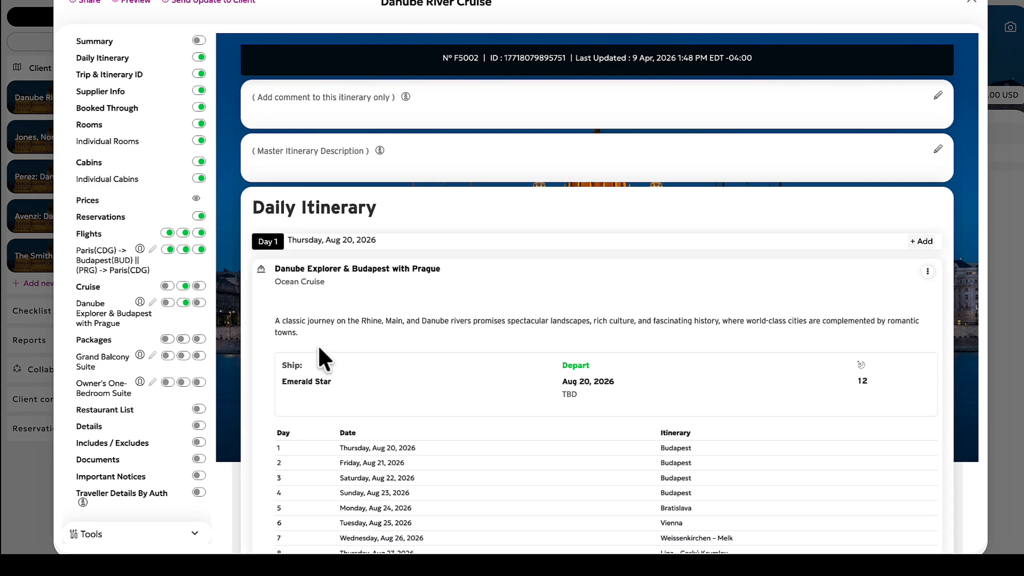
{"action": "scroll", "coordinate": [461, 352], "scroll_direction": "down", "scroll_amount": 10}
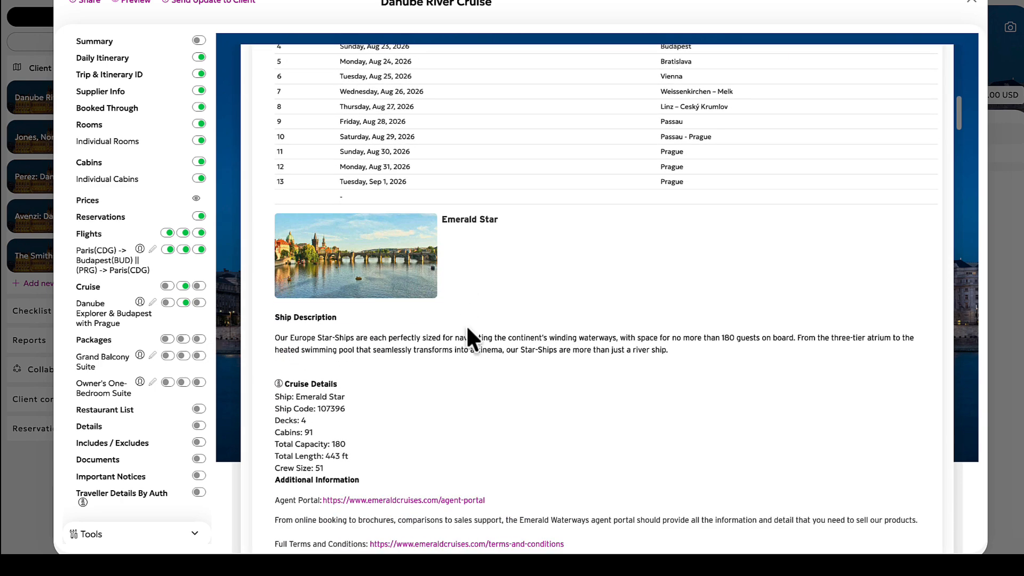
{"action": "scroll", "coordinate": [466, 325], "scroll_direction": "up", "scroll_amount": 15}
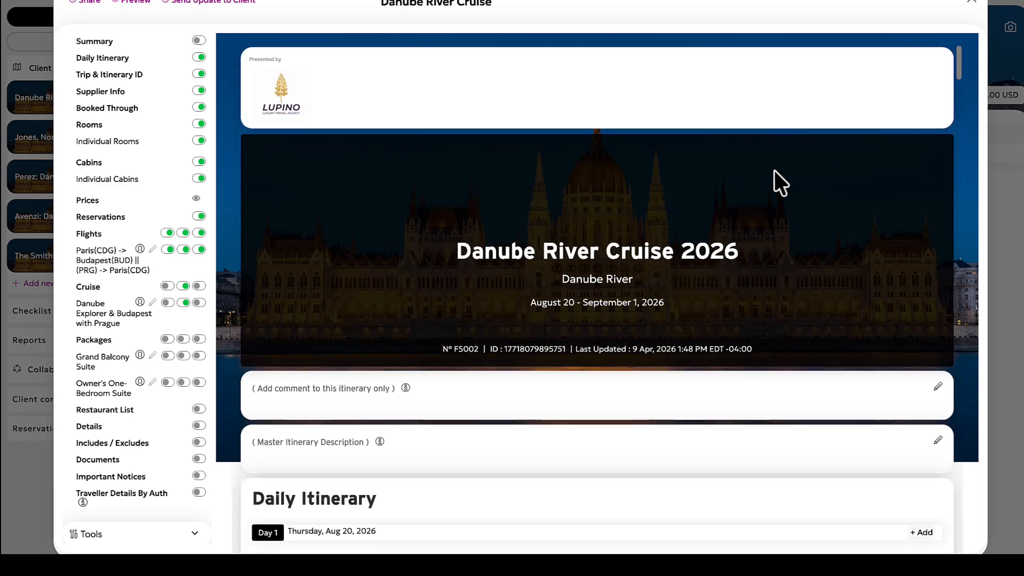
{"action": "left_click", "coordinate": [971, 4]}
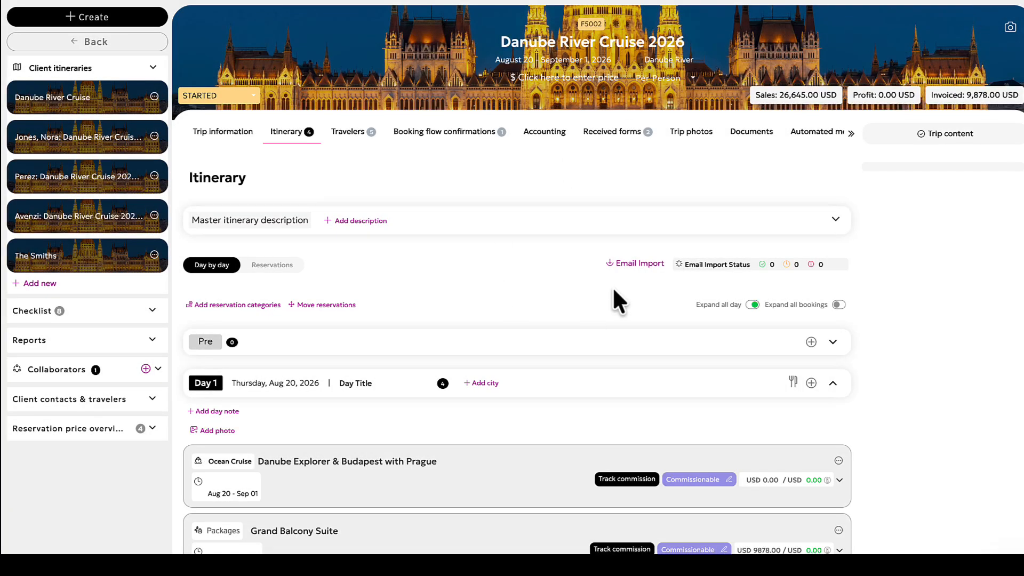